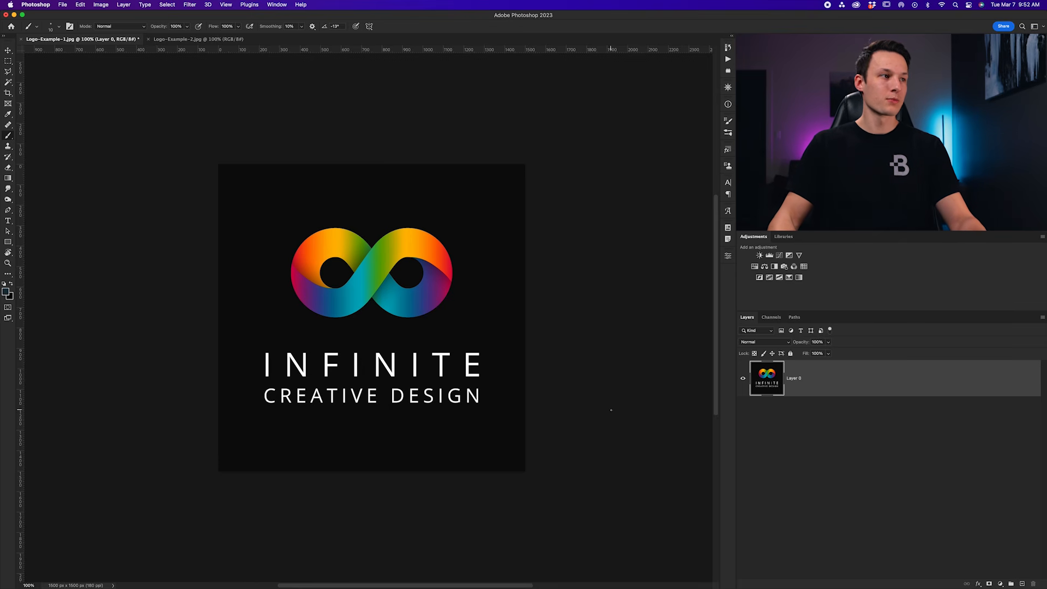
- Activate the Magic Wand tool and set its sample size to 3 by 3 Average
{"action": "key", "text": "w"}
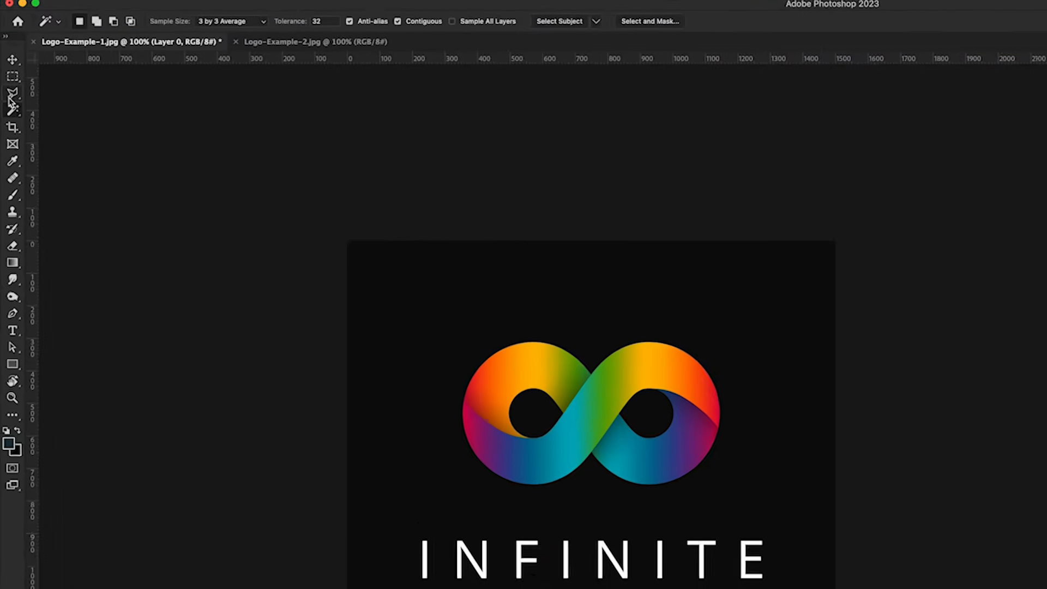
{"action": "right_click", "coordinate": [12, 140]}
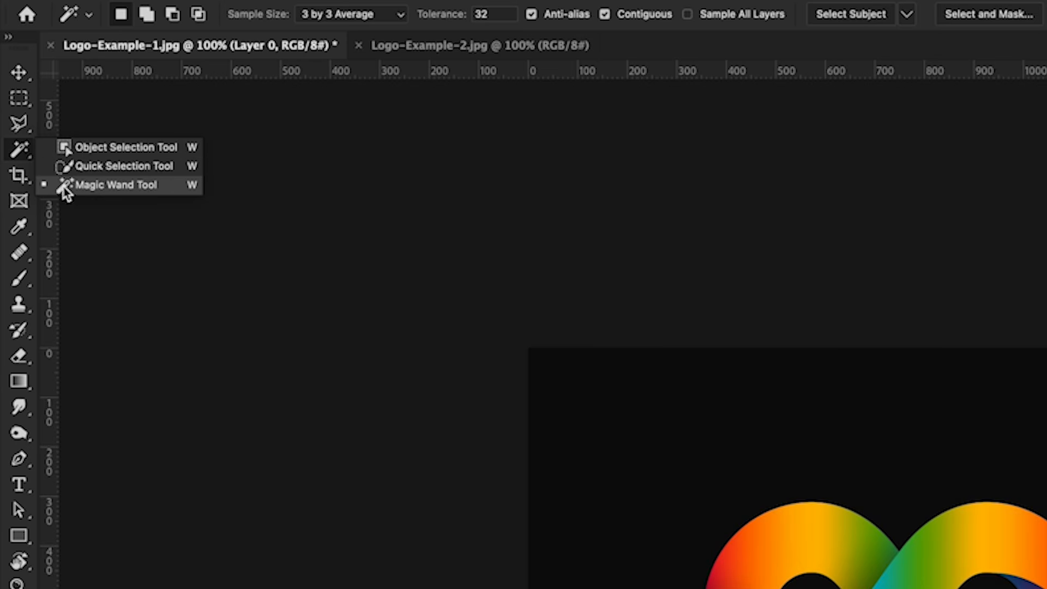
{"action": "left_click", "coordinate": [114, 186]}
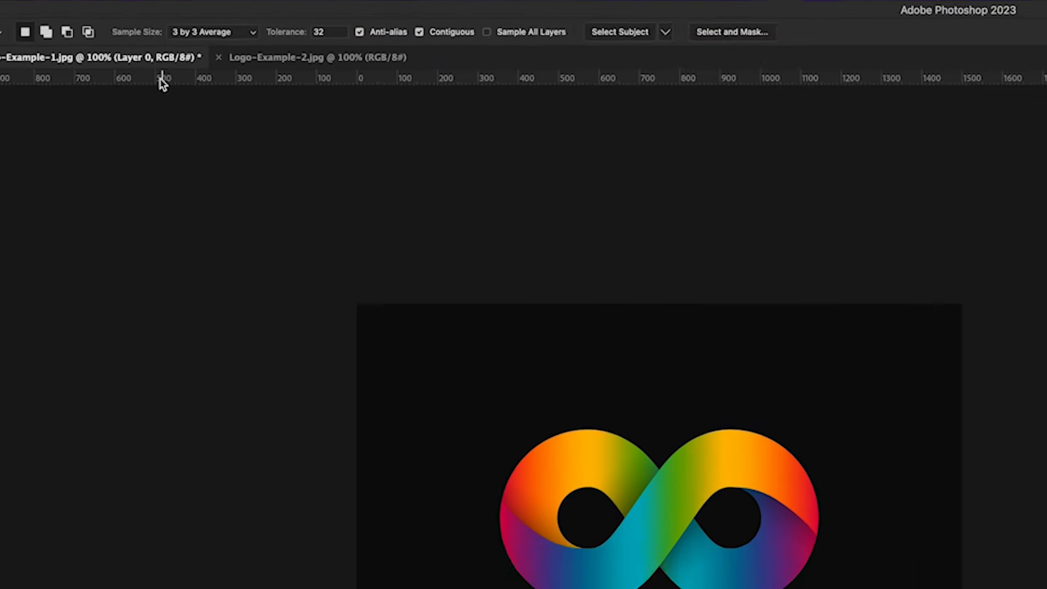
{"action": "left_click", "coordinate": [212, 38]}
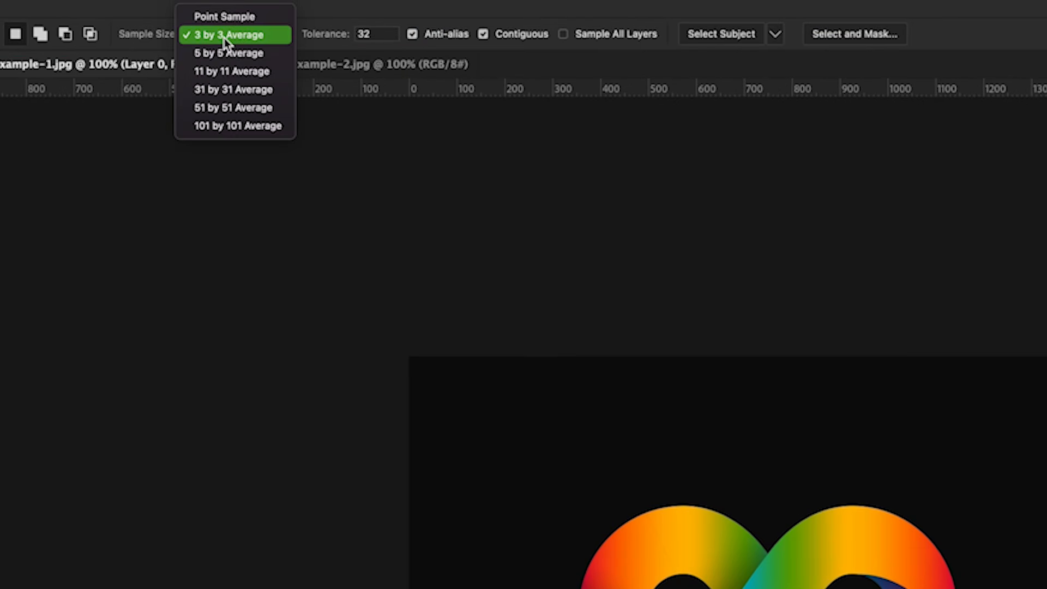
{"action": "left_click", "coordinate": [225, 39]}
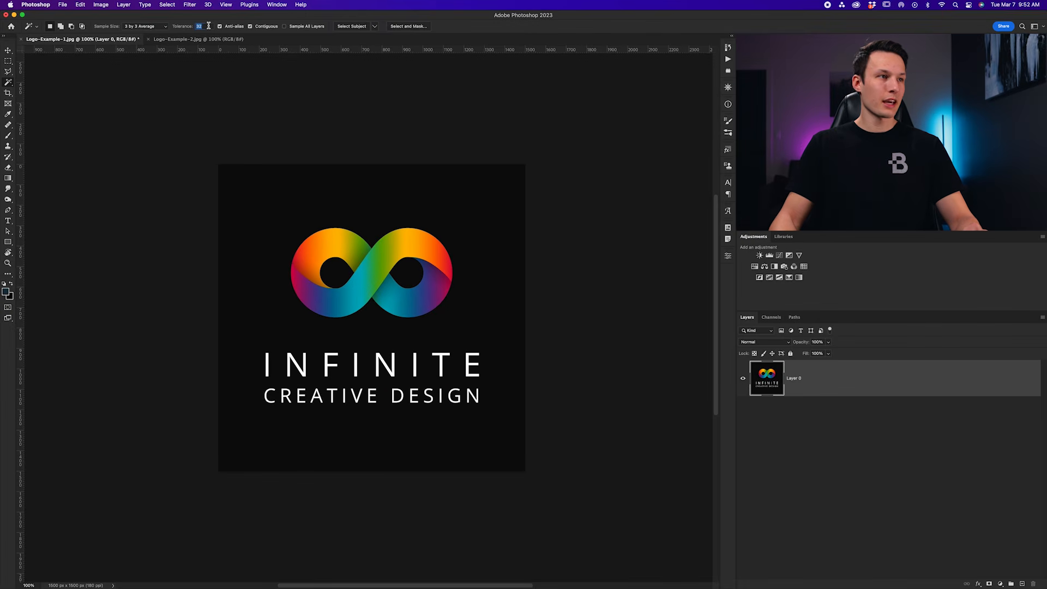
- Try a Magic Wand selection of the black background with a tolerance of 2, and deselect it
{"action": "type", "text": "2"}
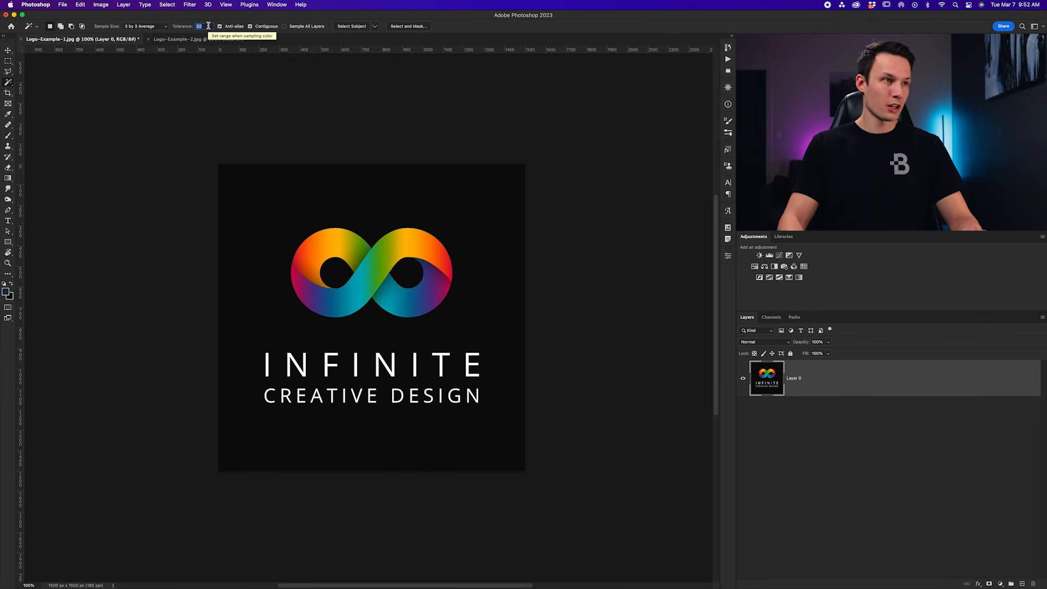
{"action": "left_click", "coordinate": [292, 208]}
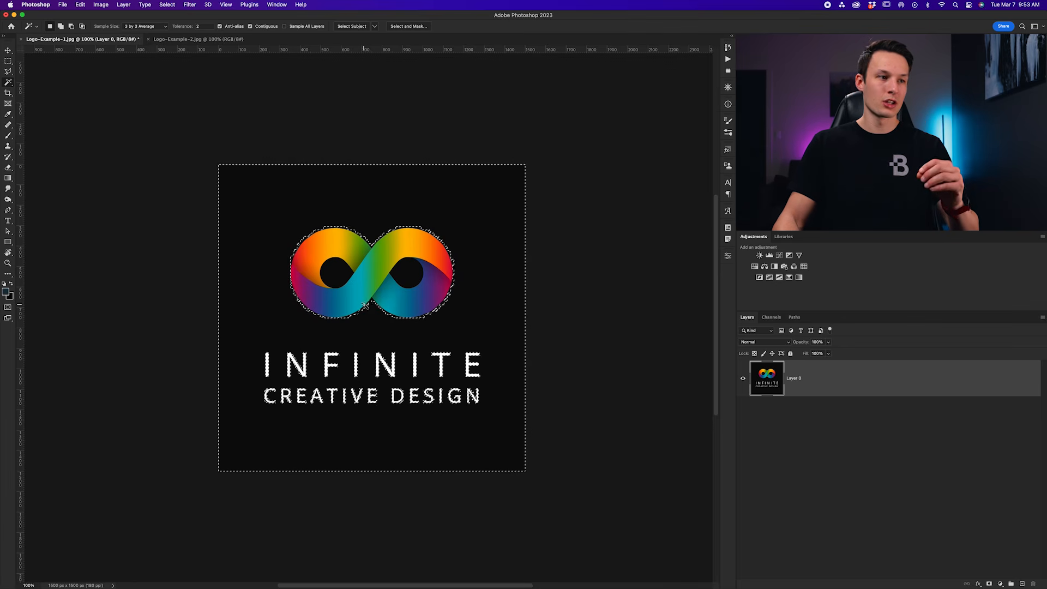
{"action": "left_click", "coordinate": [204, 26]}
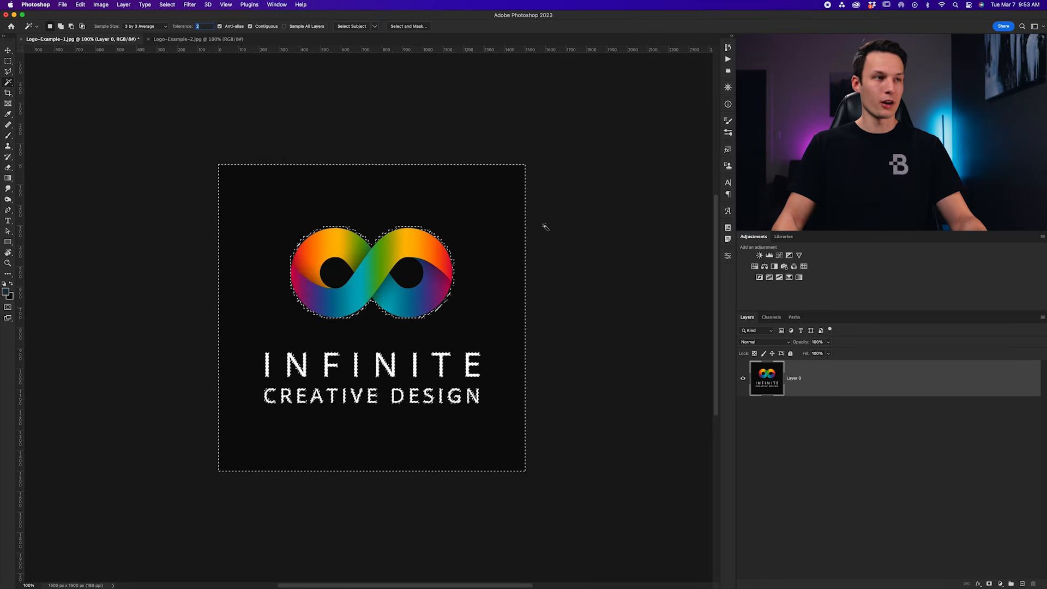
{"action": "key", "text": "super+d"}
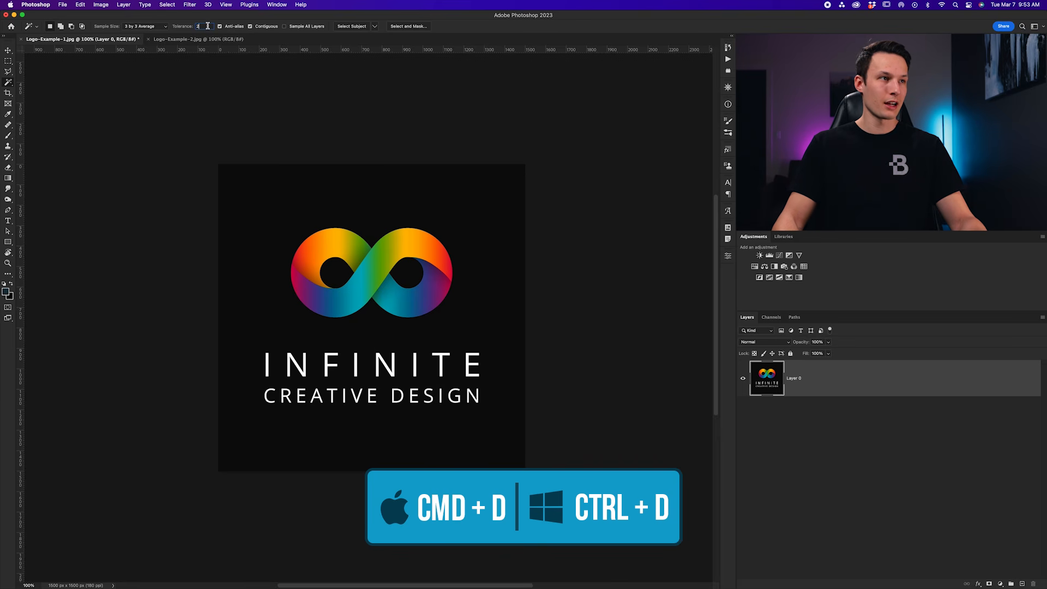
- Try selecting all black areas, including the infinity loop holes, with tolerance 32 and Contiguous off, and deselect them
{"action": "type", "text": "32"}
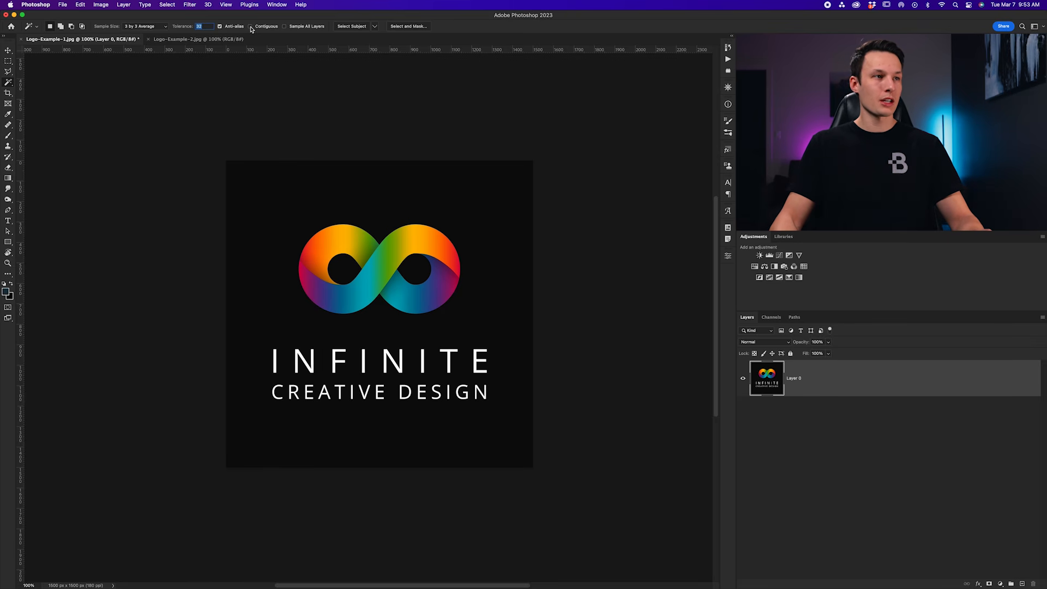
{"action": "left_click", "coordinate": [307, 197]}
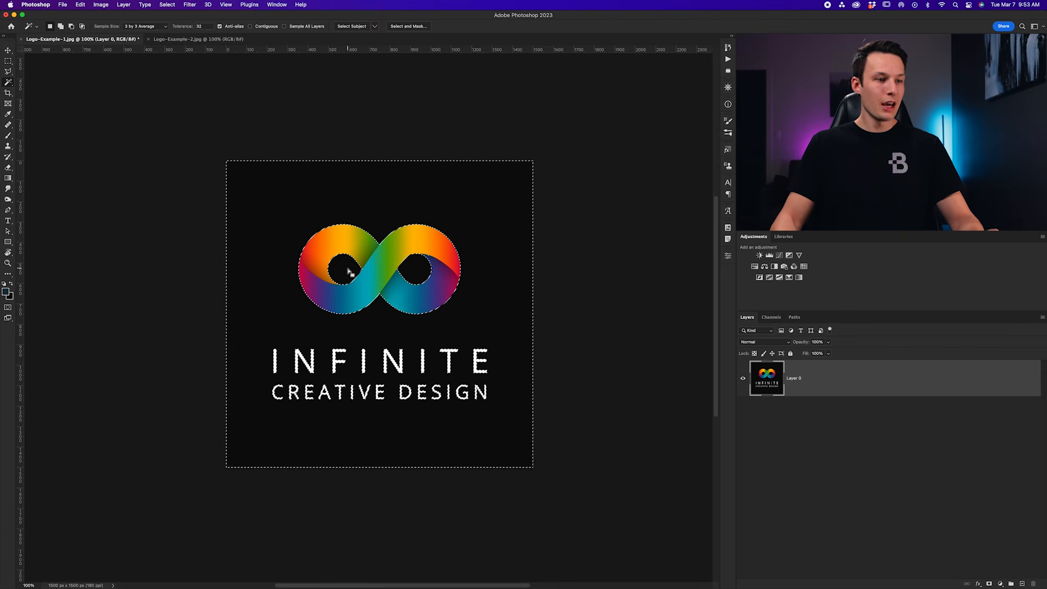
{"action": "key", "text": "super+equal"}
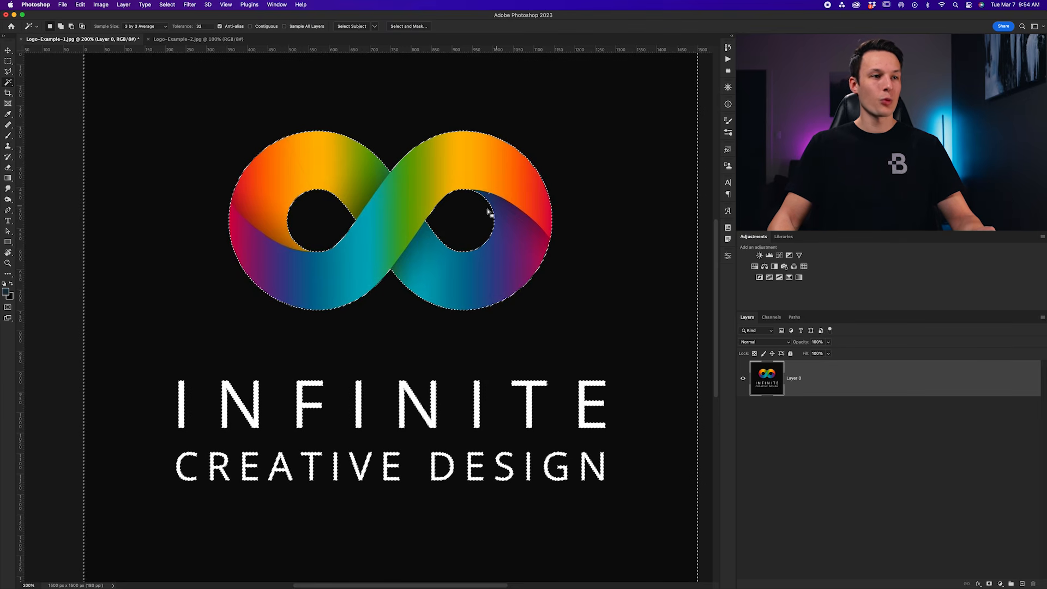
{"action": "key", "text": "super+d"}
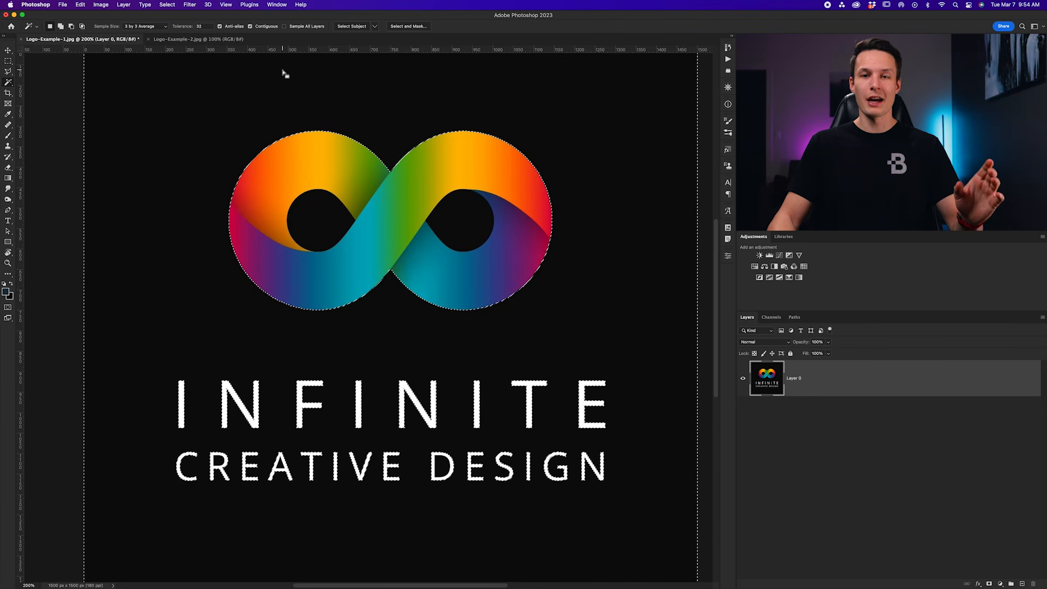
- Add a layer mask to Layer 0 from the background selection and invert the mask to keep the logo
{"action": "key", "text": "super+minus"}
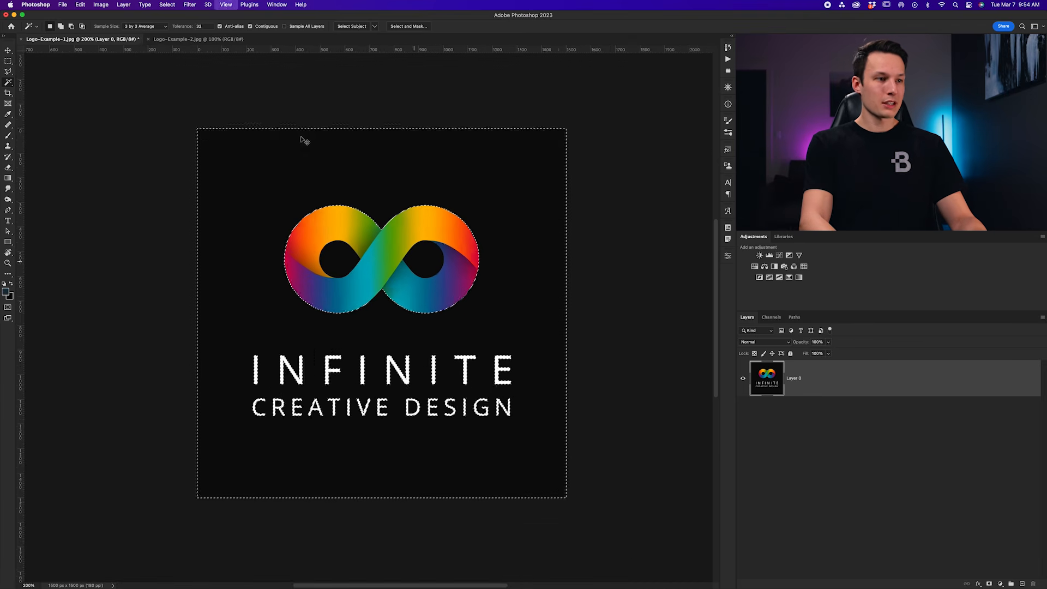
{"action": "scroll", "coordinate": [281, 196], "scroll_direction": "left", "scroll_amount": 5}
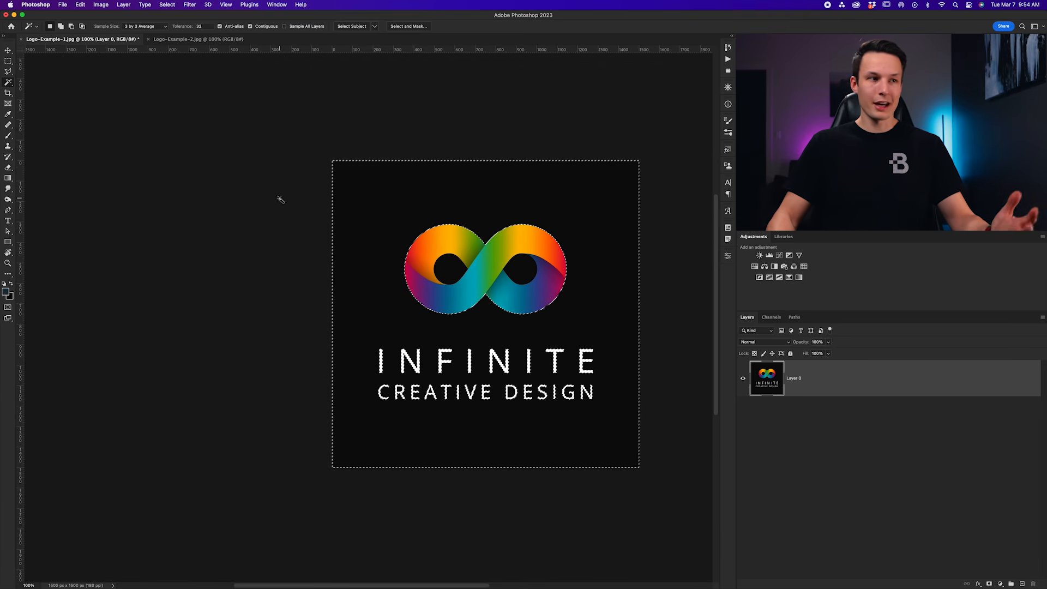
{"action": "scroll", "coordinate": [388, 210], "scroll_direction": "right", "scroll_amount": 2}
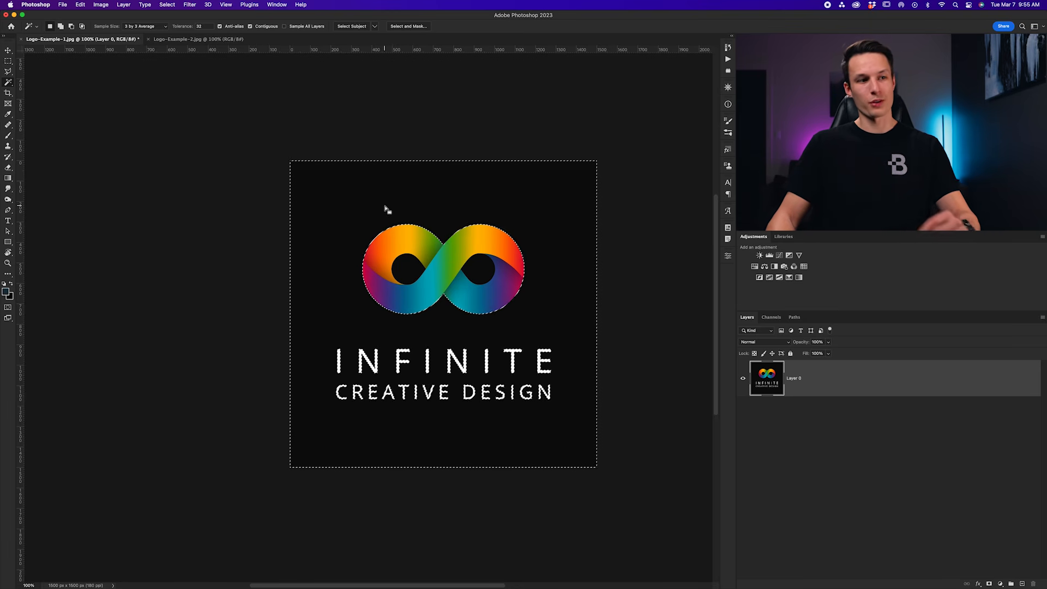
{"action": "key", "text": "super+plus"}
{"action": "scroll", "coordinate": [412, 345], "scroll_direction": "right", "scroll_amount": 5}
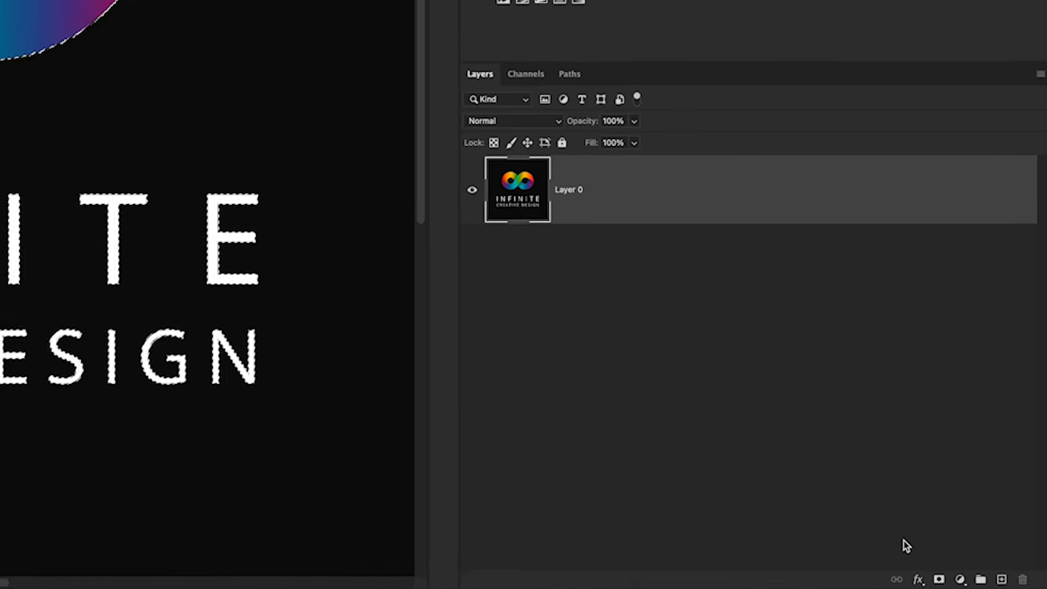
{"action": "left_click", "coordinate": [939, 580]}
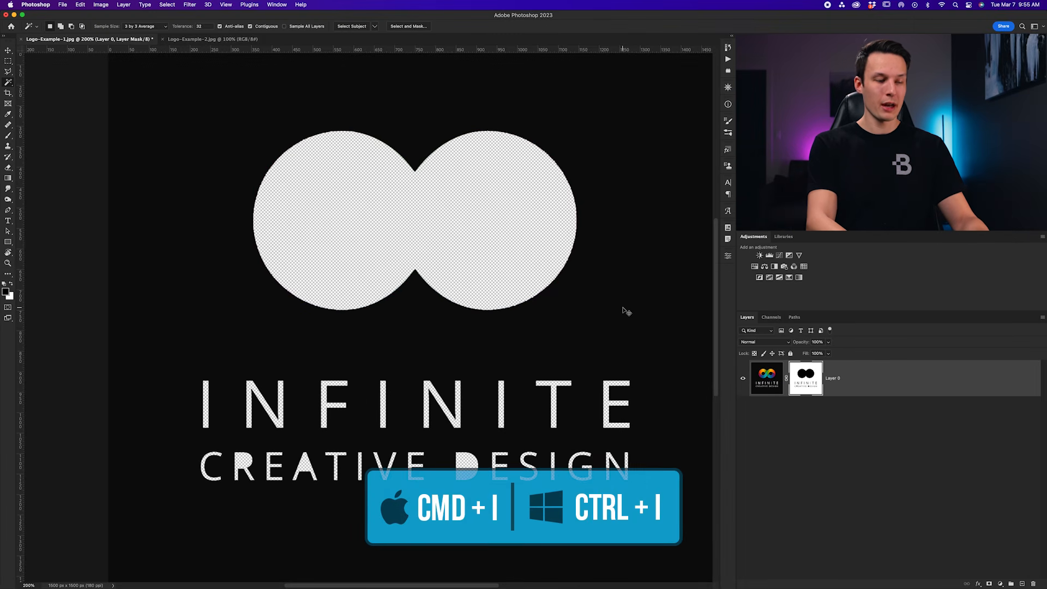
{"action": "key", "text": "super+i"}
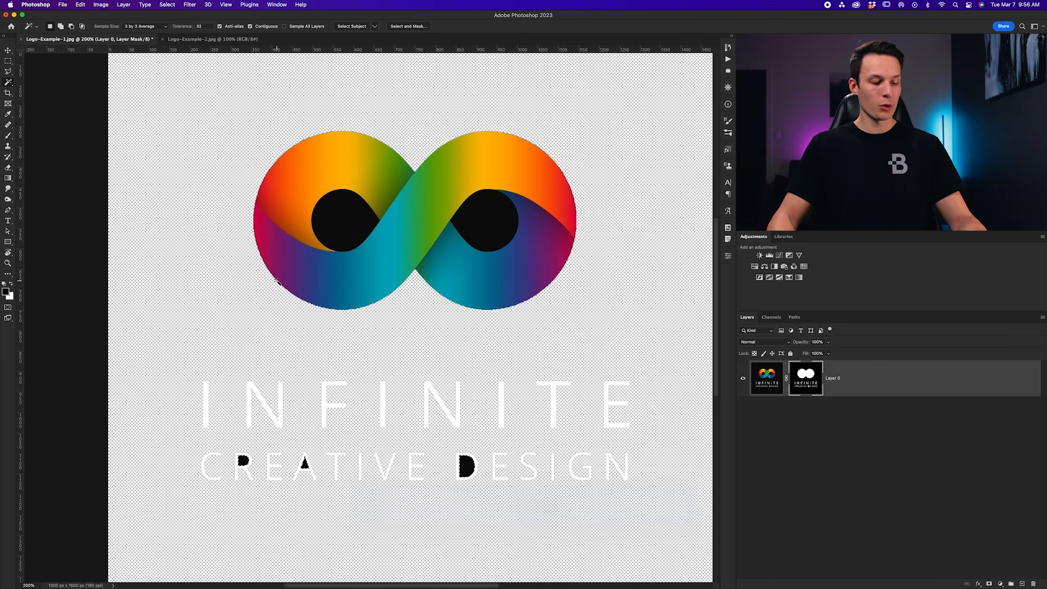
- Fill the selected interiors of the letters R, A and D with black on the layer mask and deselect them
{"action": "key", "text": "alt+BackSpace"}
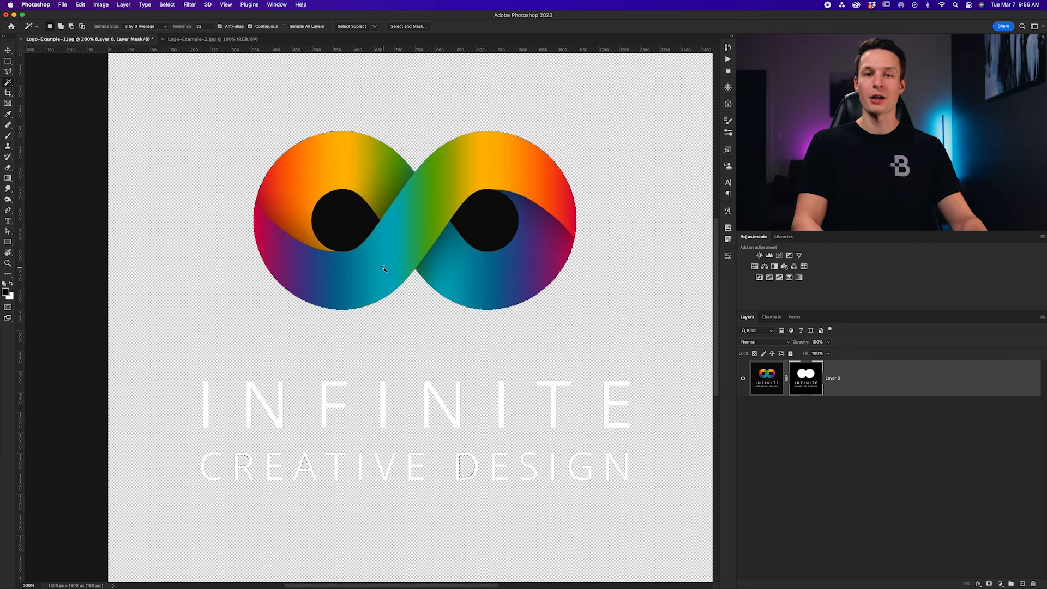
{"action": "key", "text": "super+d"}
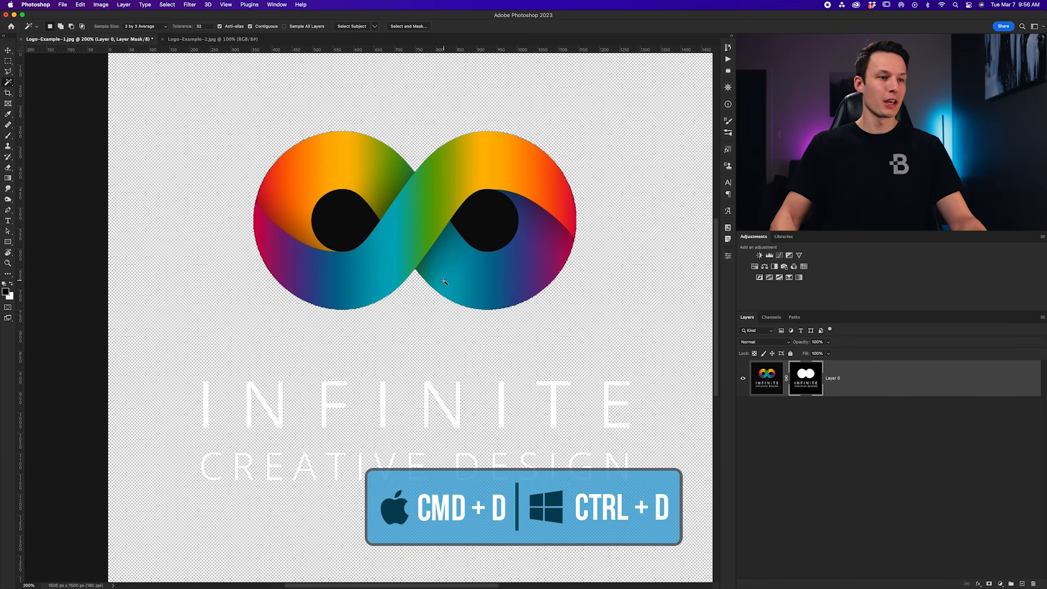
{"action": "key", "text": "super+minus"}
{"action": "key", "text": "super+plus"}
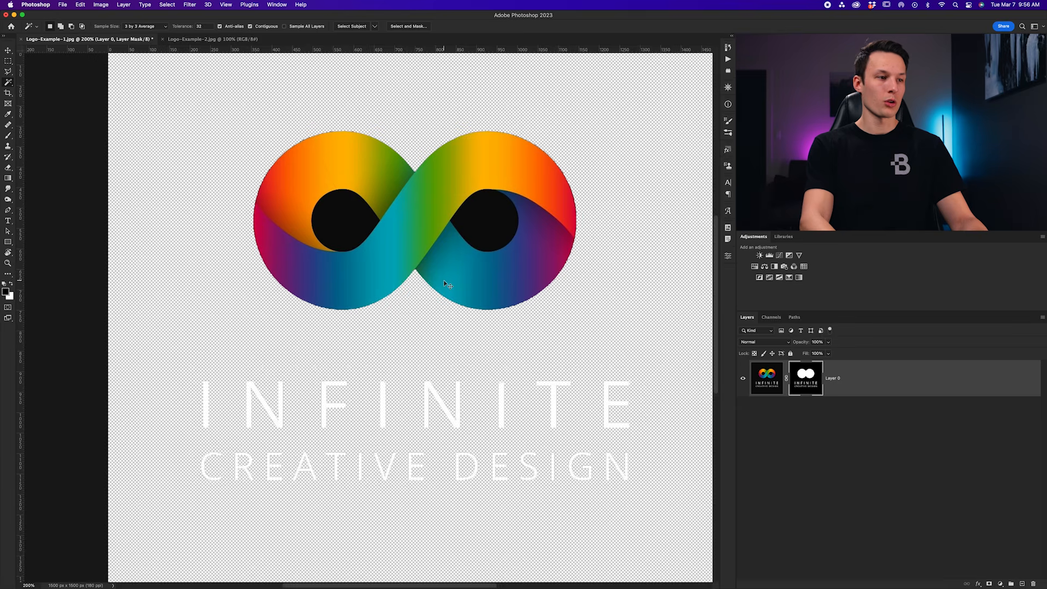
{"action": "key", "text": "super+minus"}
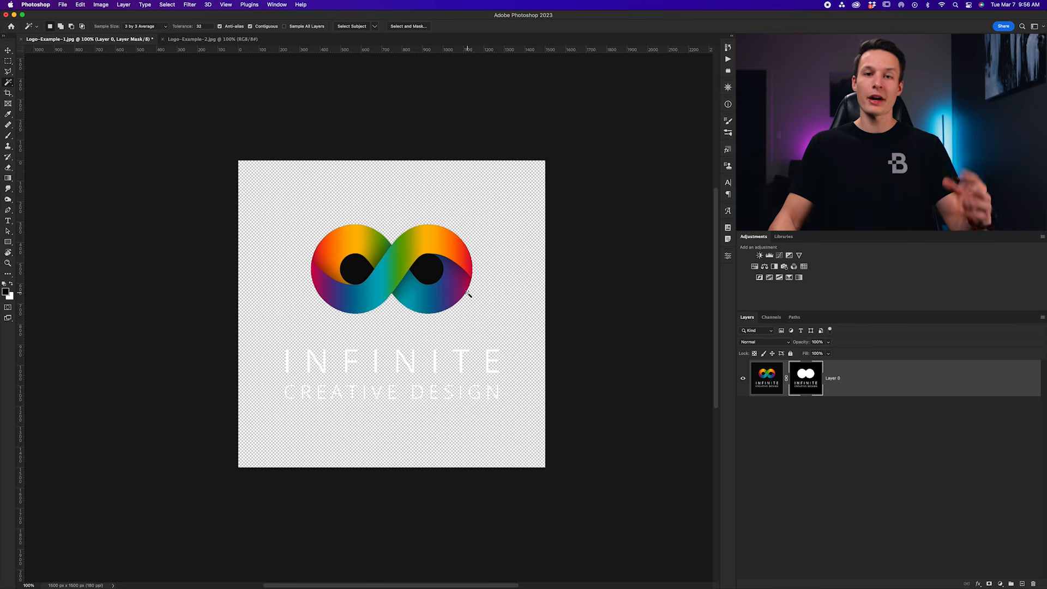
- Save a copy of the logo in Documents as Logo-Example-1 copy.png, in PNG format with the Large file size option
{"action": "left_click", "coordinate": [64, 4]}
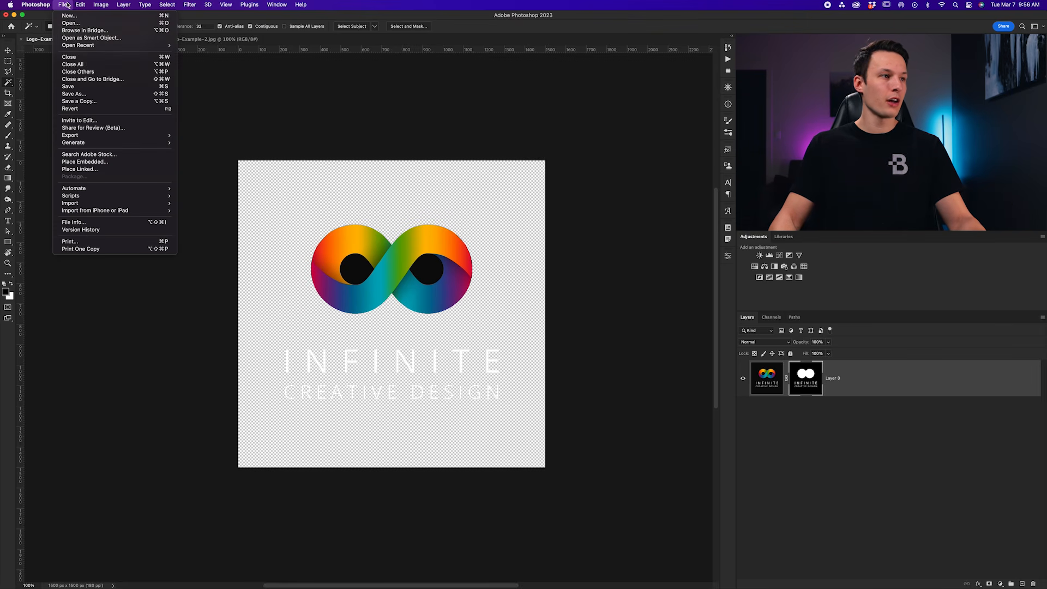
{"action": "left_click", "coordinate": [76, 102]}
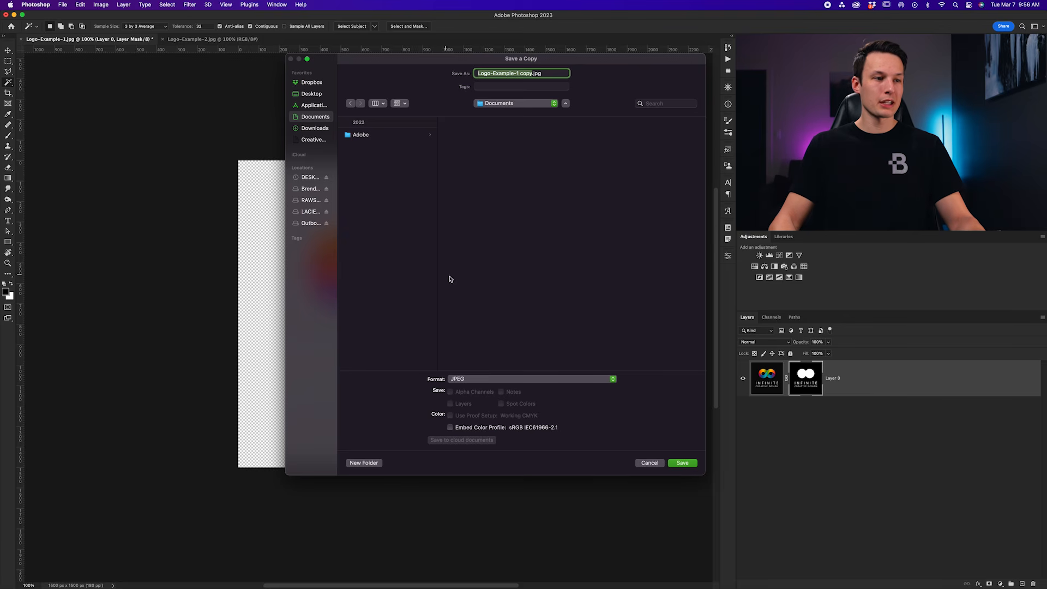
{"action": "left_click", "coordinate": [466, 380]}
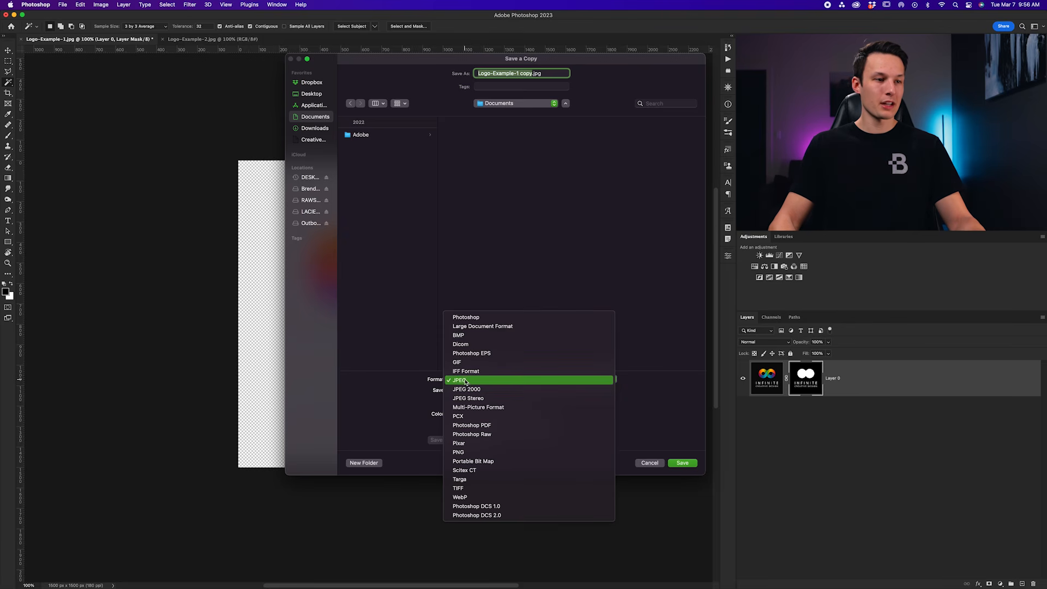
{"action": "left_click", "coordinate": [467, 452]}
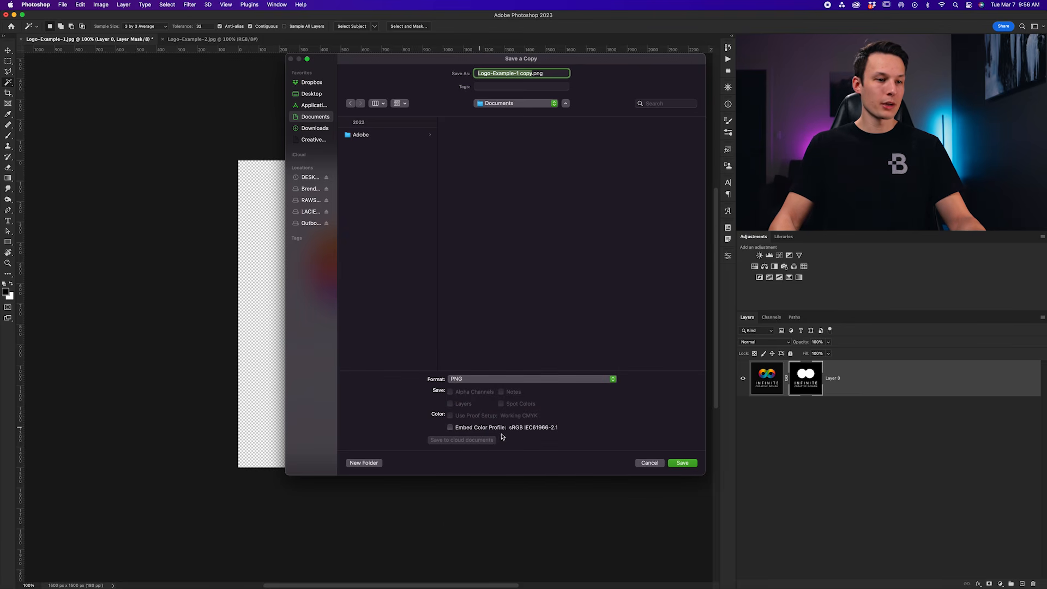
{"action": "left_click", "coordinate": [683, 464]}
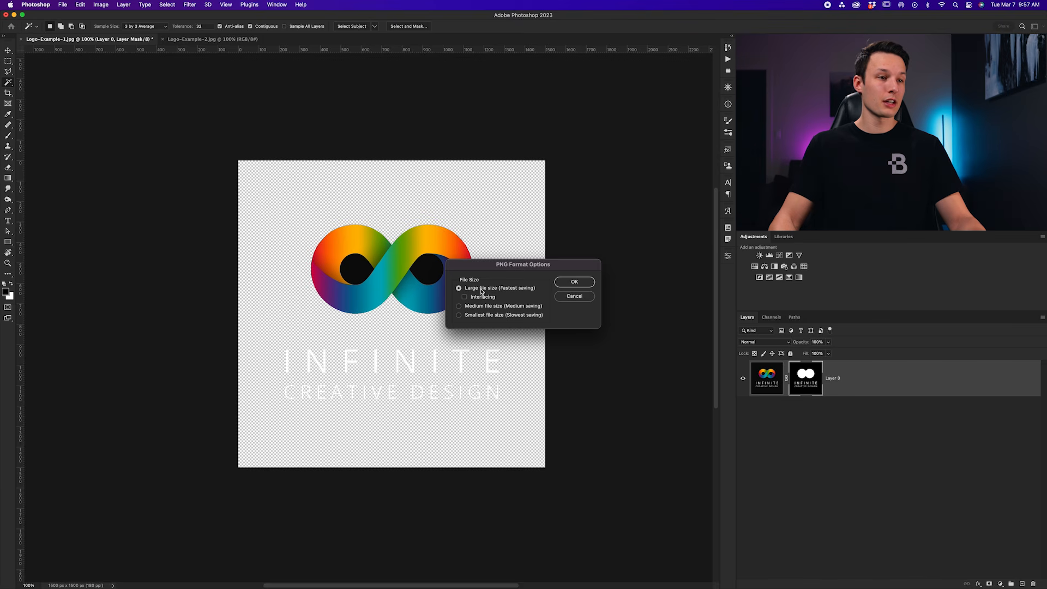
{"action": "left_click", "coordinate": [574, 282]}
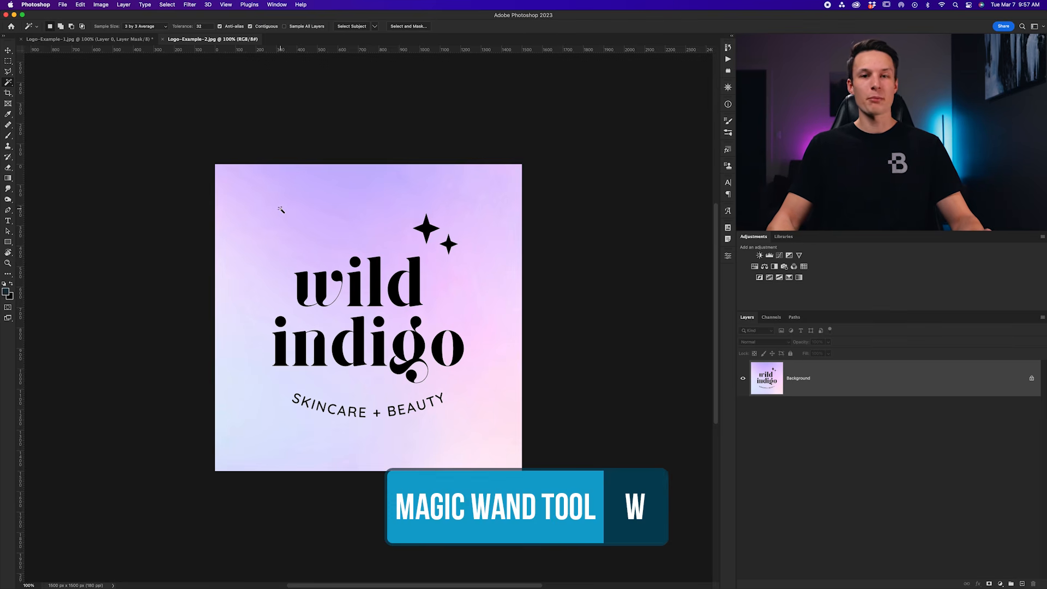
- Try selecting the gradient background of Logo-Example-2 from several spots with the Magic Wand, and clear the selection
{"action": "left_click", "coordinate": [484, 411]}
{"action": "left_click", "coordinate": [246, 395]}
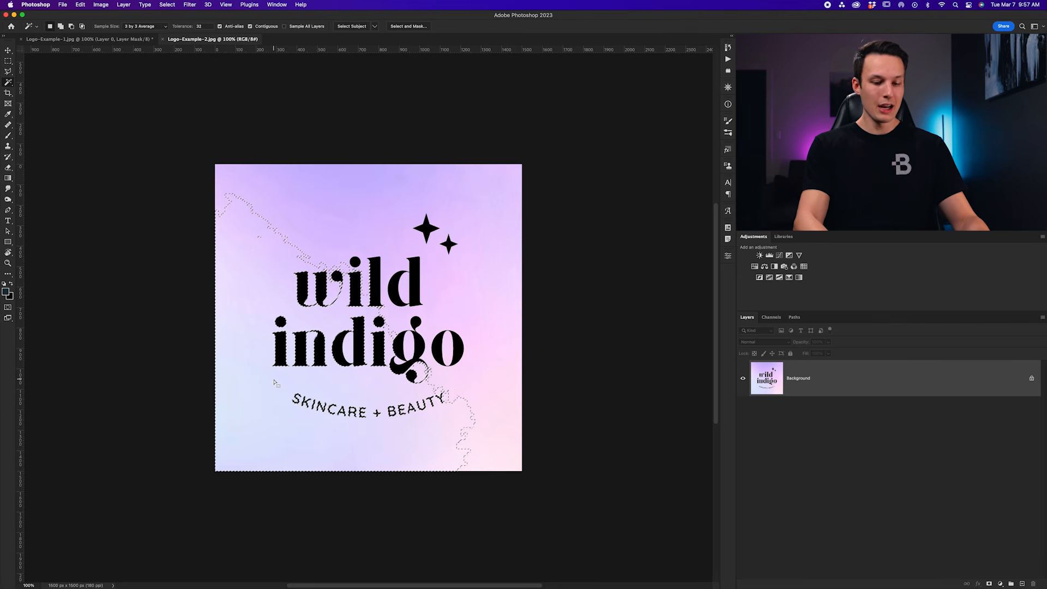
{"action": "key", "text": "super+equal"}
{"action": "left_click", "coordinate": [346, 110]}
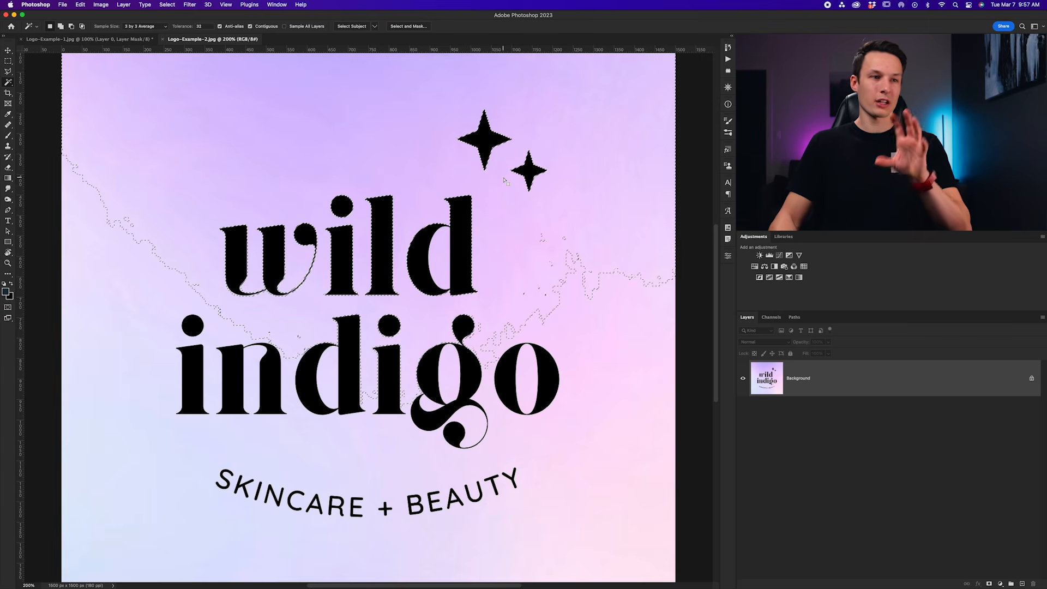
{"action": "key", "text": "super+minus"}
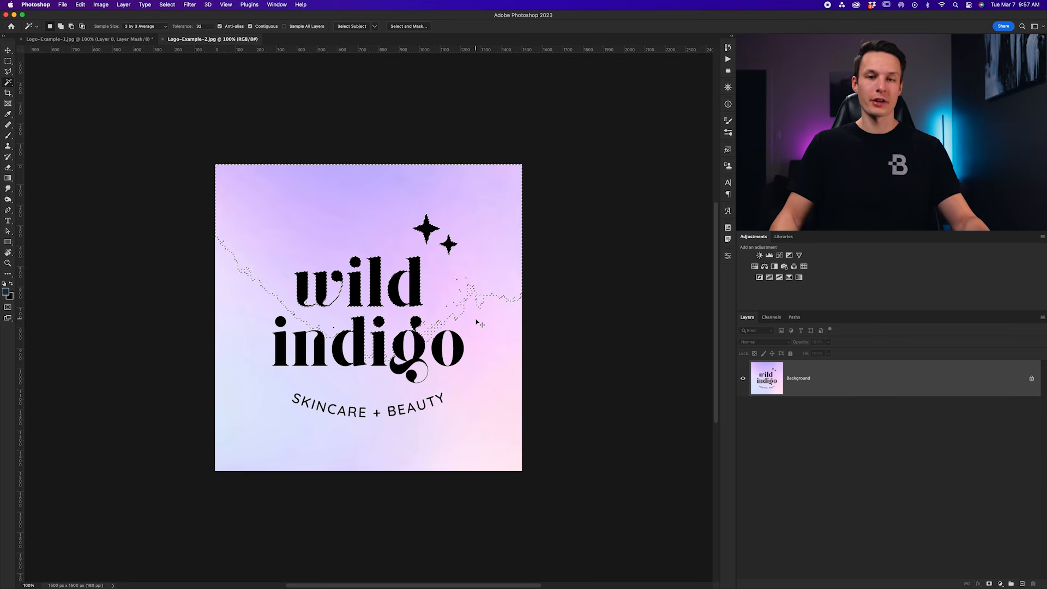
{"action": "key", "text": "super+d"}
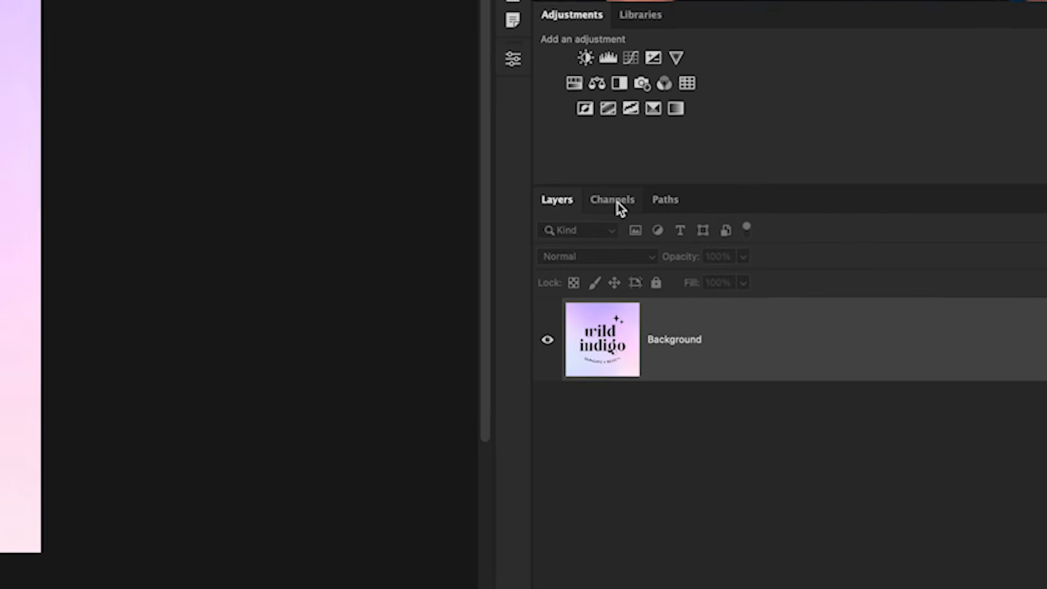
- View the logo's Red, Green and Blue channels one at a time to compare the contrast between logo and background
{"action": "left_click", "coordinate": [773, 319]}
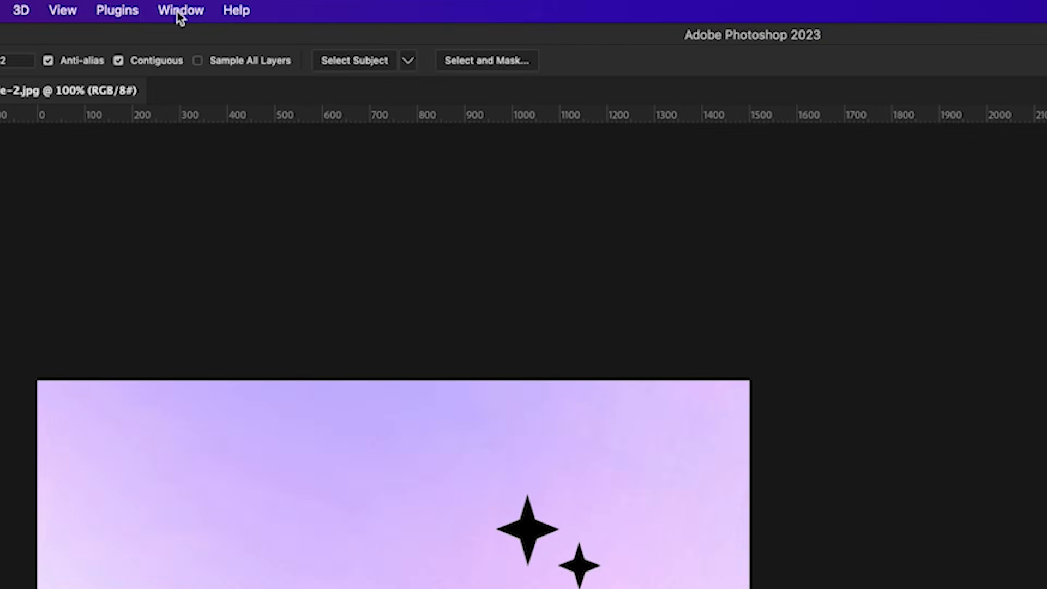
{"action": "left_click", "coordinate": [181, 9]}
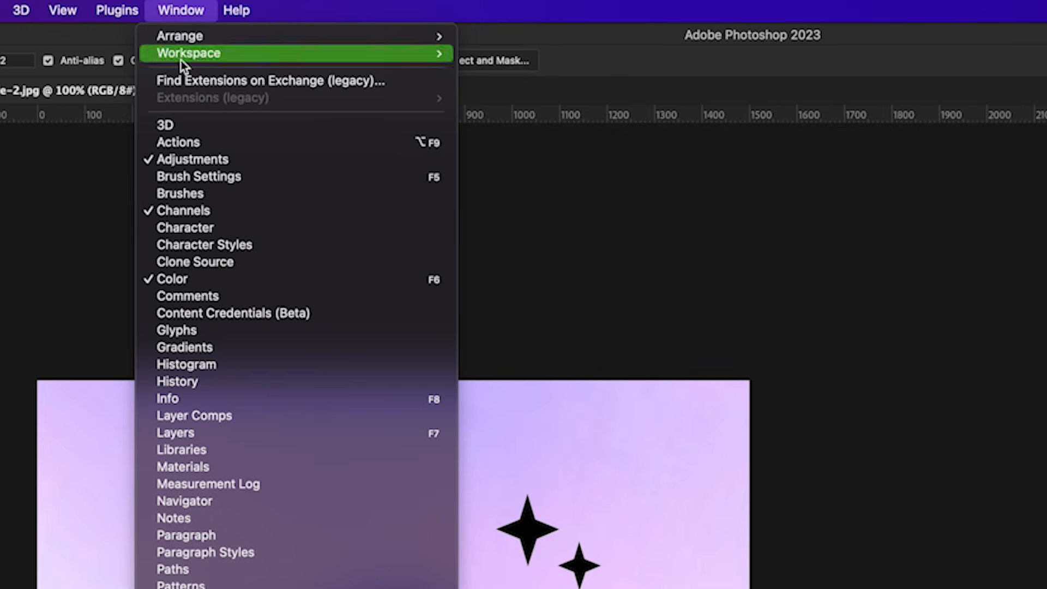
{"action": "left_click", "coordinate": [185, 210]}
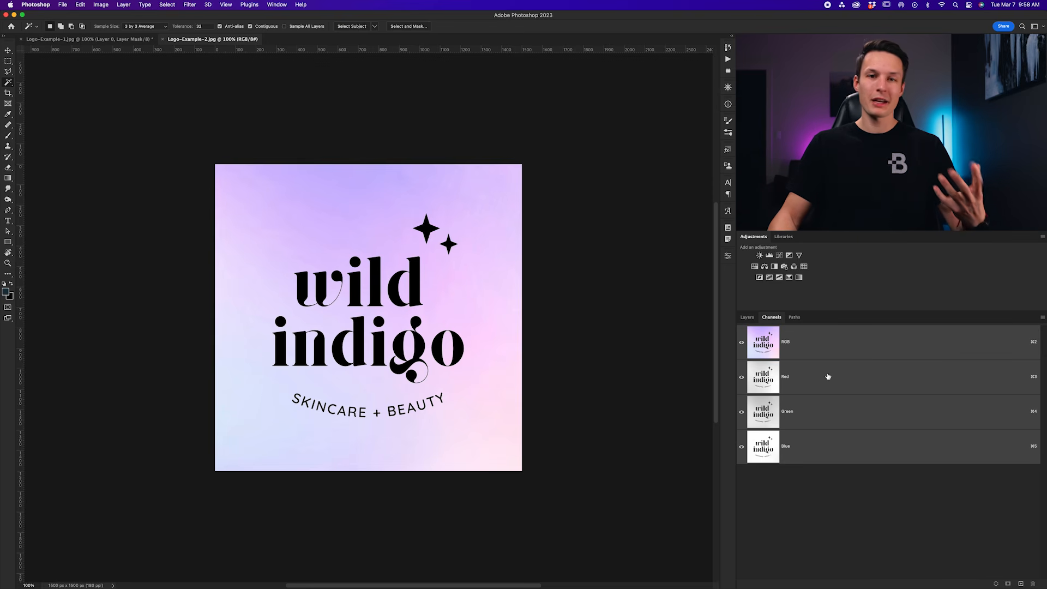
{"action": "left_click", "coordinate": [829, 377]}
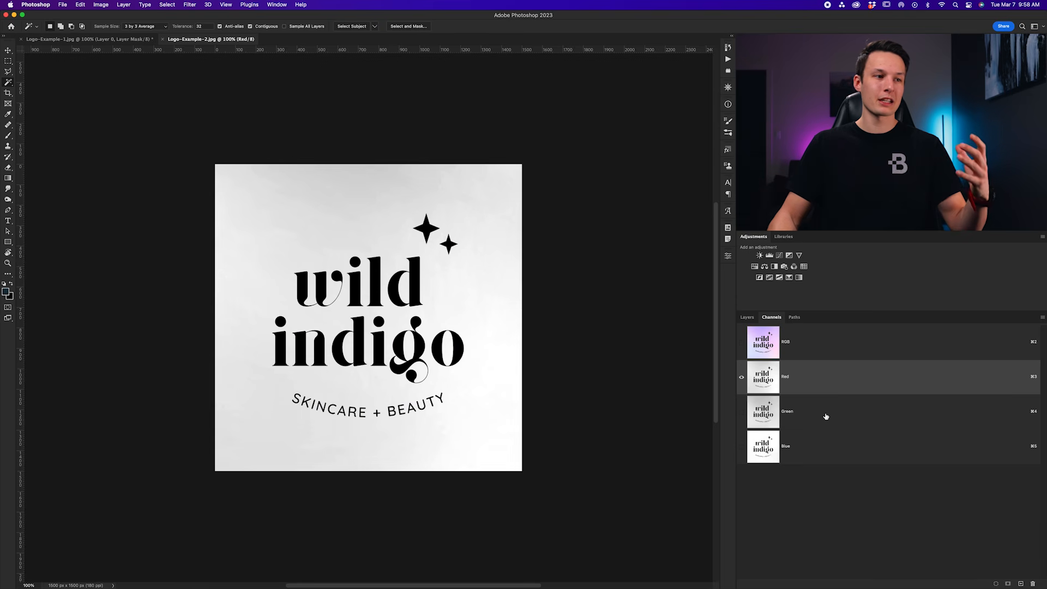
{"action": "left_click", "coordinate": [824, 414]}
{"action": "left_click", "coordinate": [823, 446]}
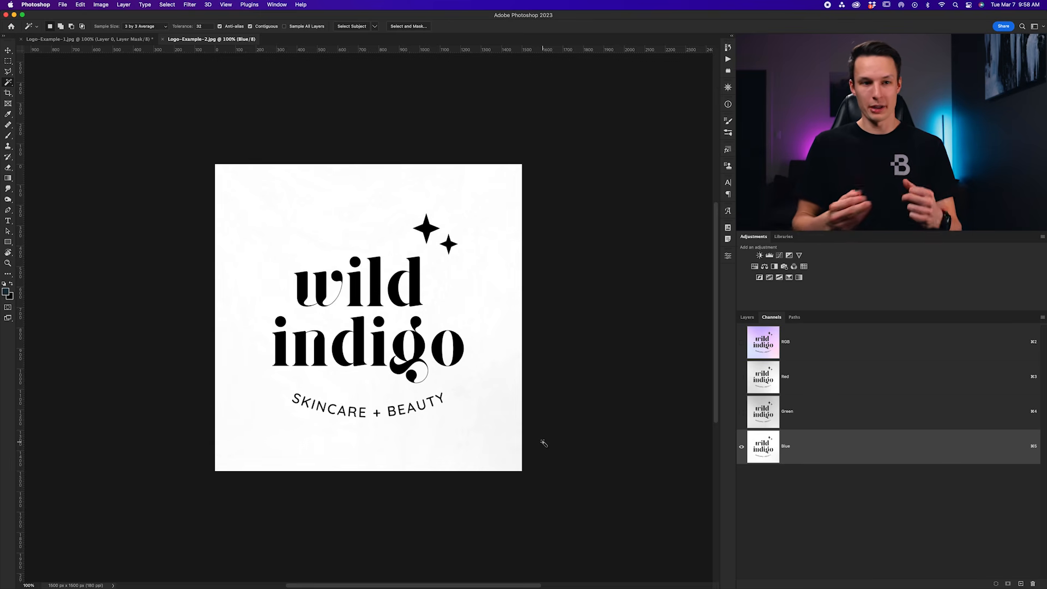
{"action": "left_click", "coordinate": [815, 412]}
{"action": "left_click", "coordinate": [816, 378]}
{"action": "left_click", "coordinate": [815, 410]}
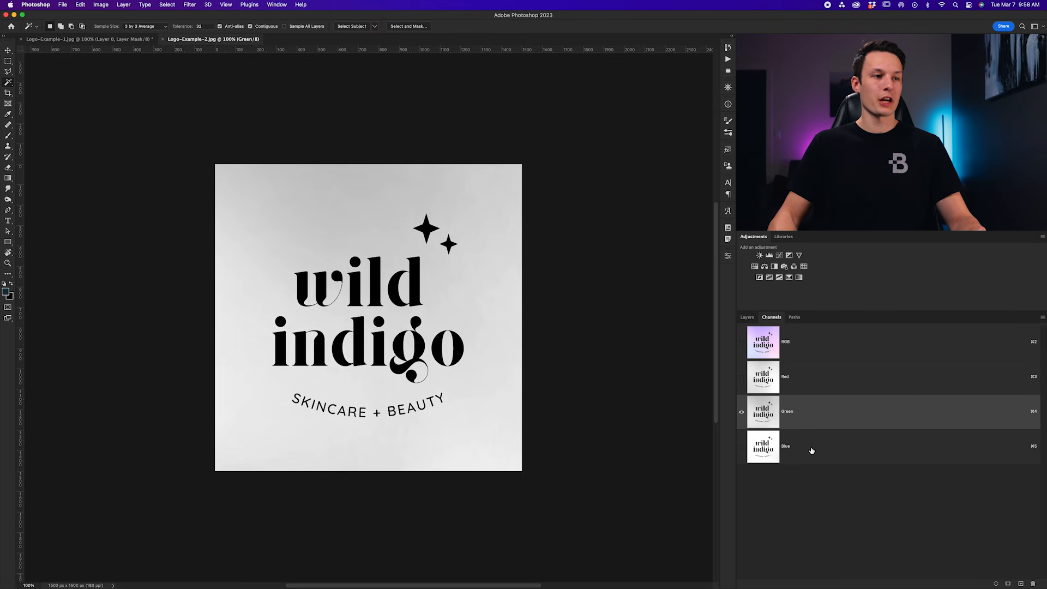
{"action": "left_click", "coordinate": [812, 450]}
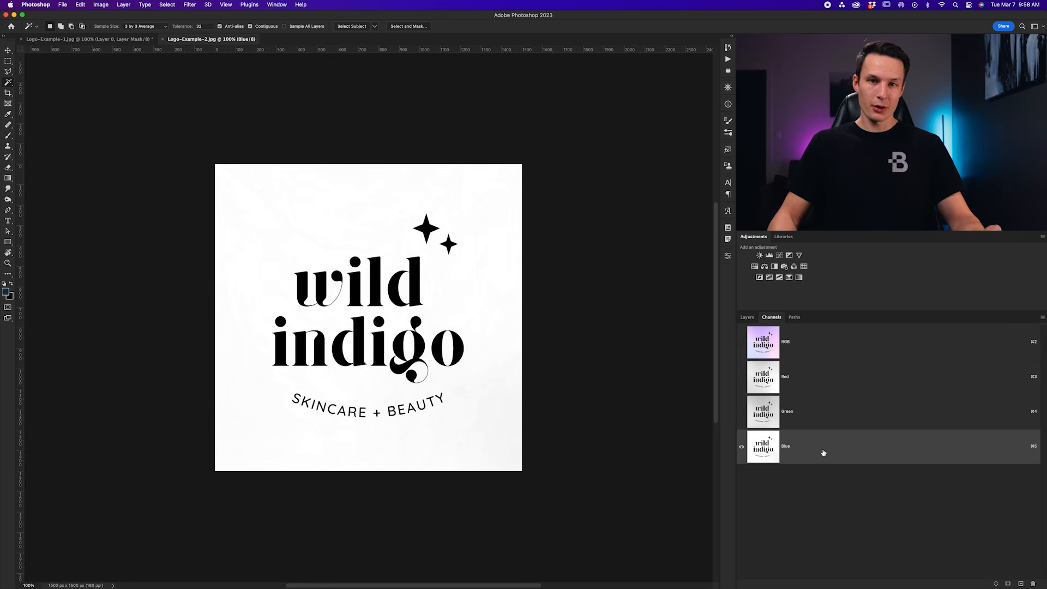
- Duplicate the Blue channel and open the Levels adjustment for the copy
{"action": "left_click_drag", "start_coordinate": [809, 449], "coordinate": [1020, 585]}
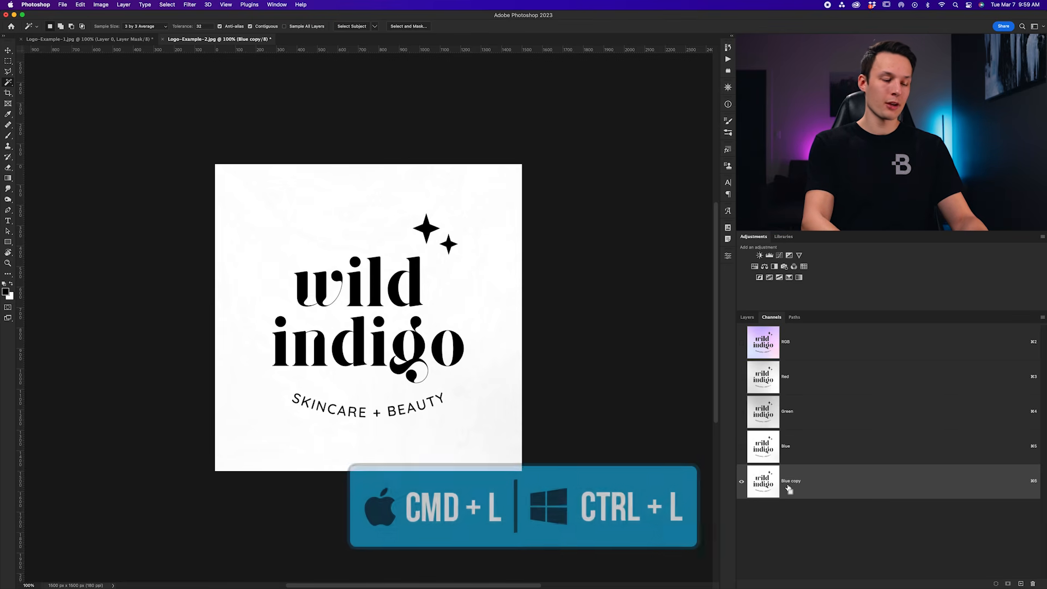
{"action": "key", "text": "super+l"}
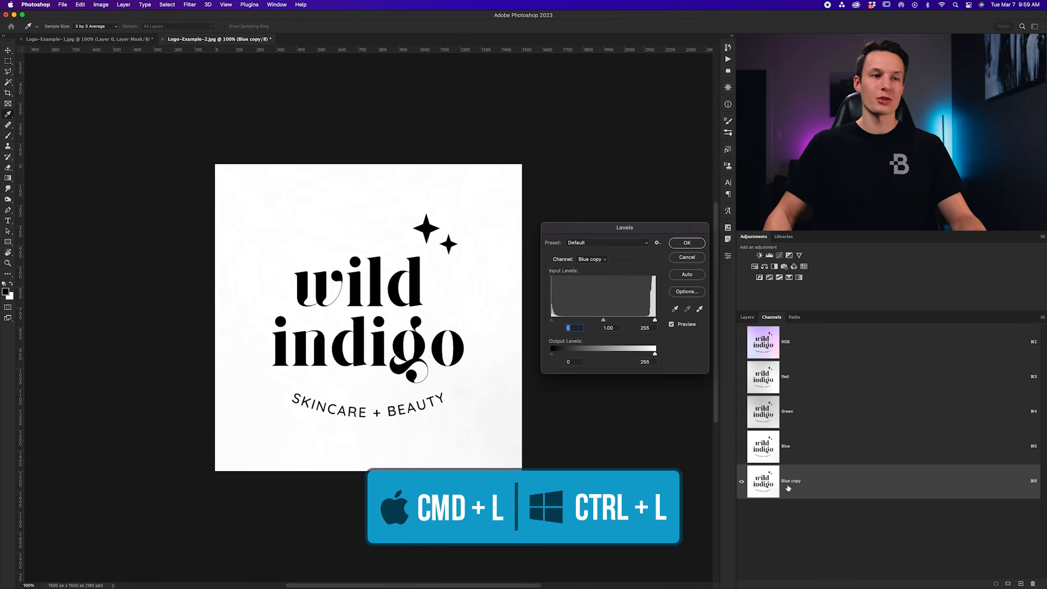
{"action": "key", "text": "super+plus"}
{"action": "key", "text": "super+minus"}
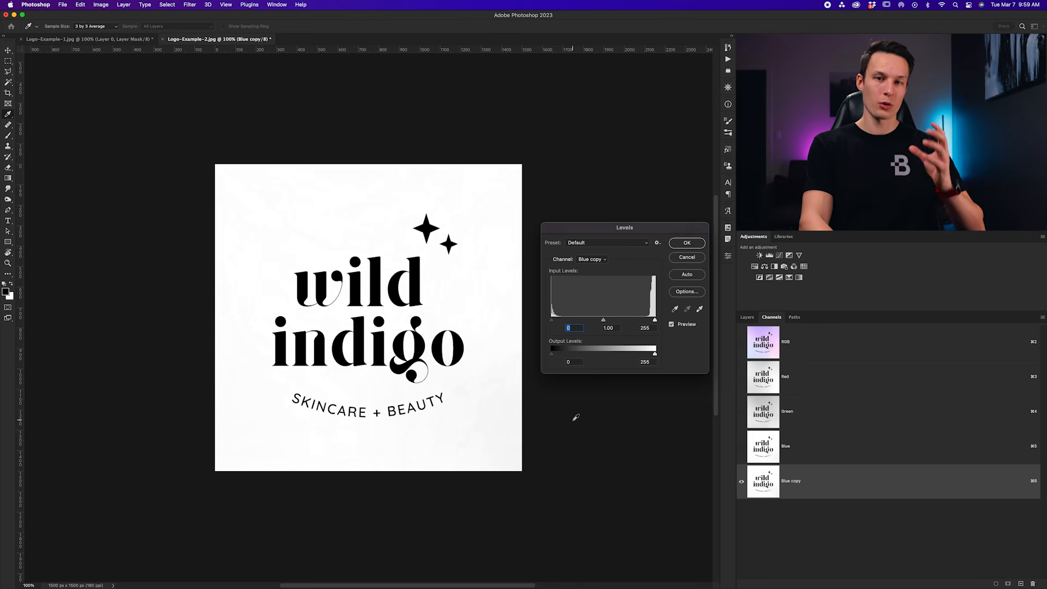
{"action": "key", "text": "super+plus"}
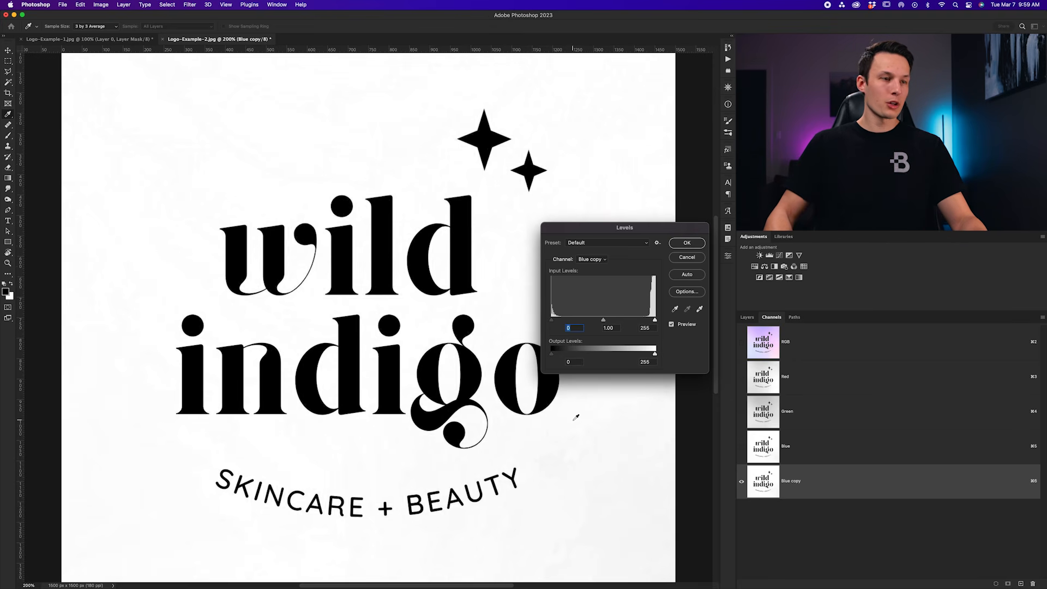
{"action": "scroll", "coordinate": [477, 311], "scroll_direction": "right", "scroll_amount": 2}
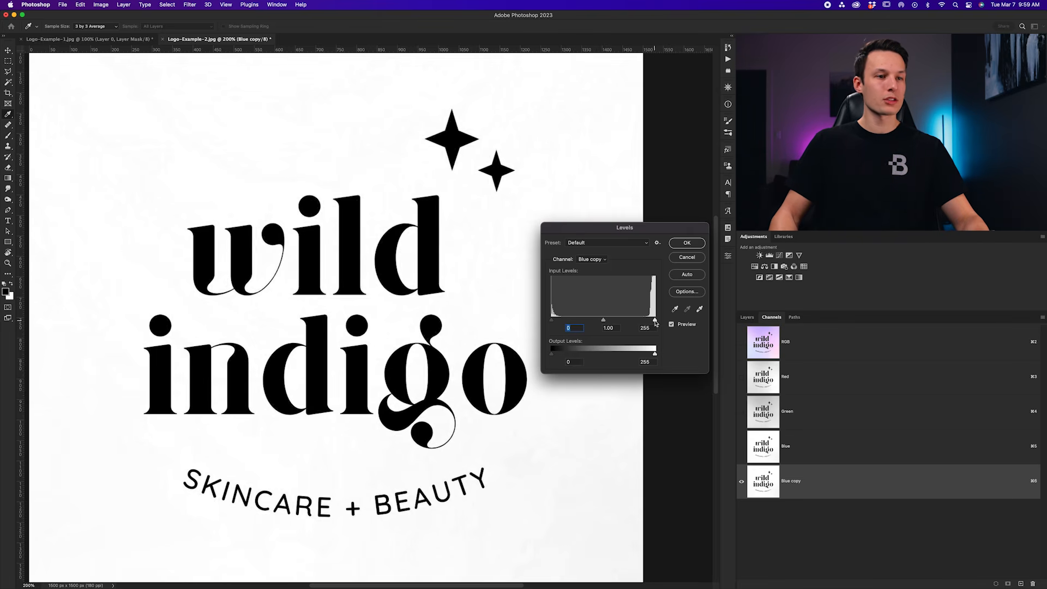
- Try white input level 237, then black 118 with white 120 on the channel copy, and restore the inputs to 0 and 255
{"action": "left_click_drag", "start_coordinate": [655, 322], "coordinate": [652, 322]}
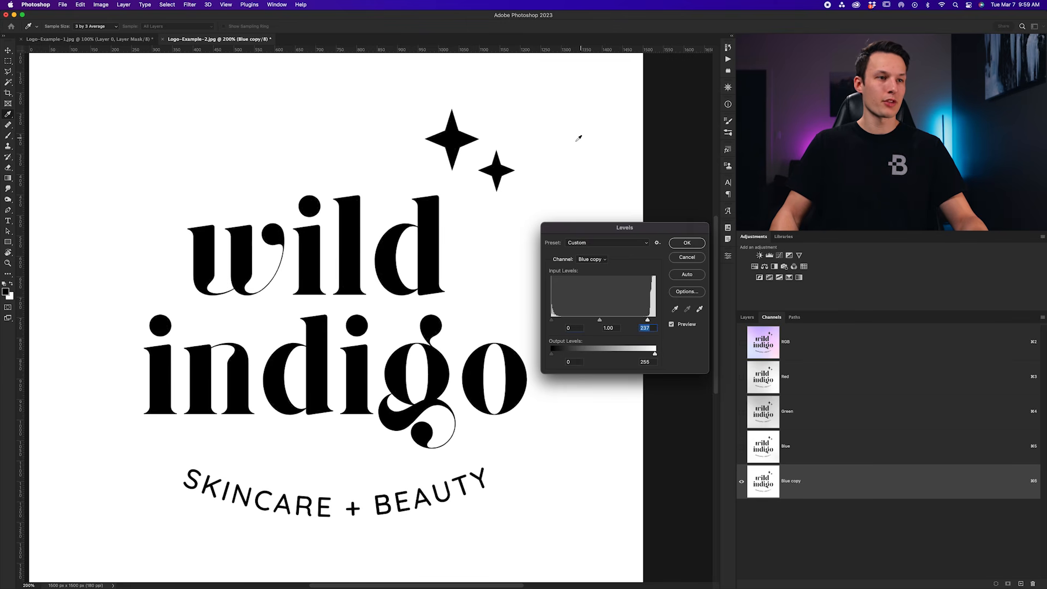
{"action": "key", "text": "super+equal"}
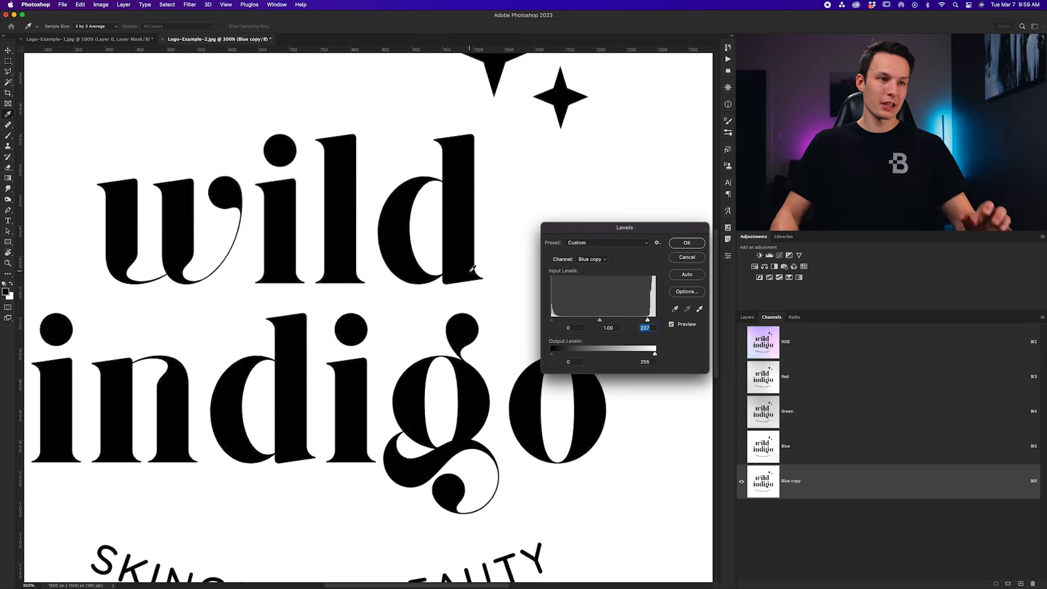
{"action": "scroll", "coordinate": [472, 268], "scroll_direction": "up", "scroll_amount": 2}
{"action": "scroll", "coordinate": [473, 267], "scroll_direction": "right", "scroll_amount": 1}
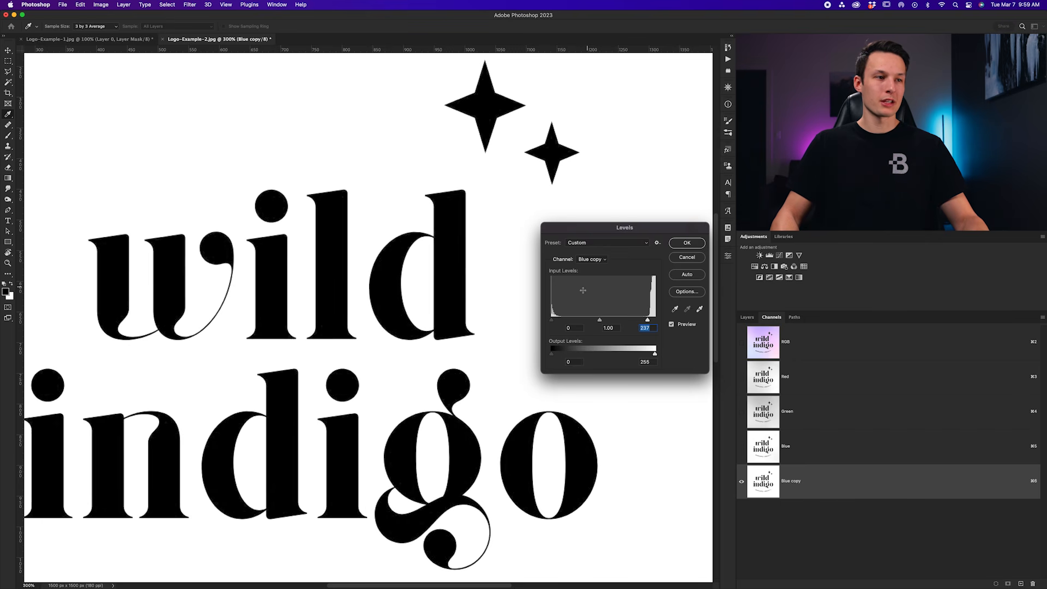
{"action": "left_click", "coordinate": [570, 327]}
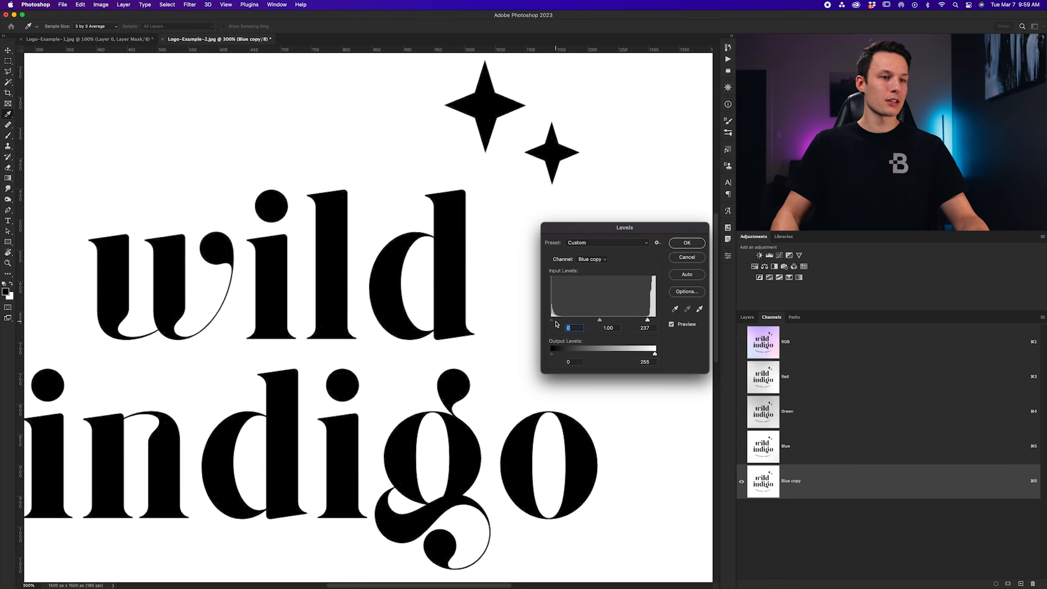
{"action": "left_click_drag", "start_coordinate": [554, 323], "coordinate": [625, 321]}
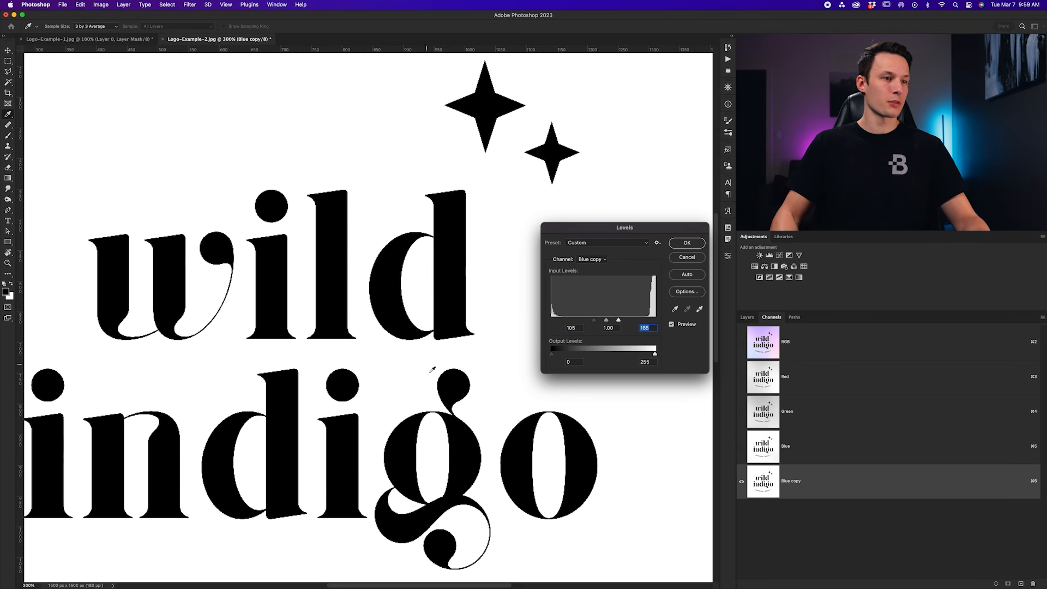
{"action": "left_click_drag", "start_coordinate": [620, 324], "coordinate": [603, 323]}
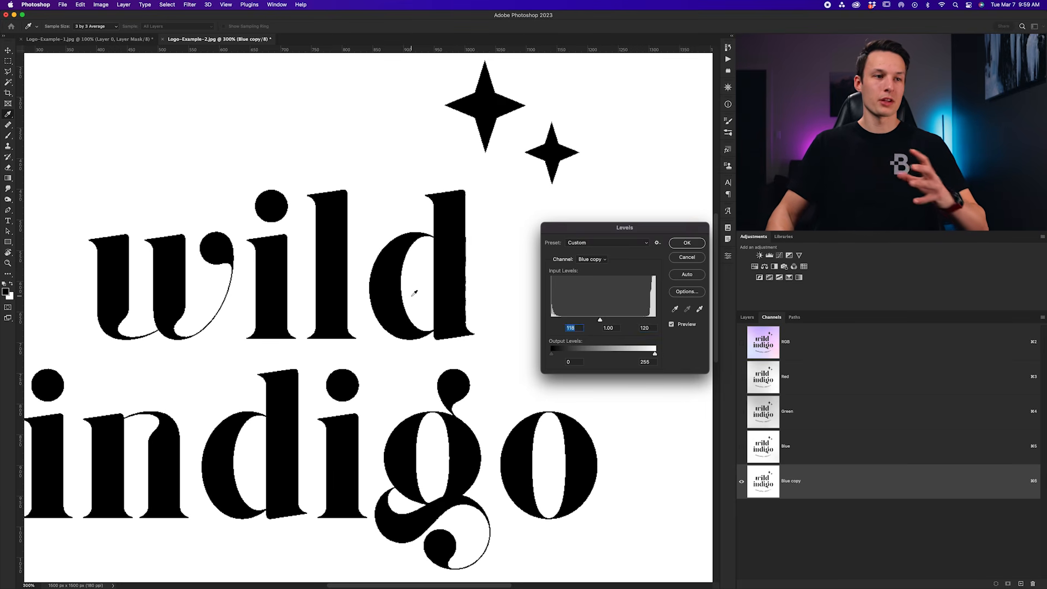
{"action": "left_click_drag", "start_coordinate": [602, 320], "coordinate": [551, 320]}
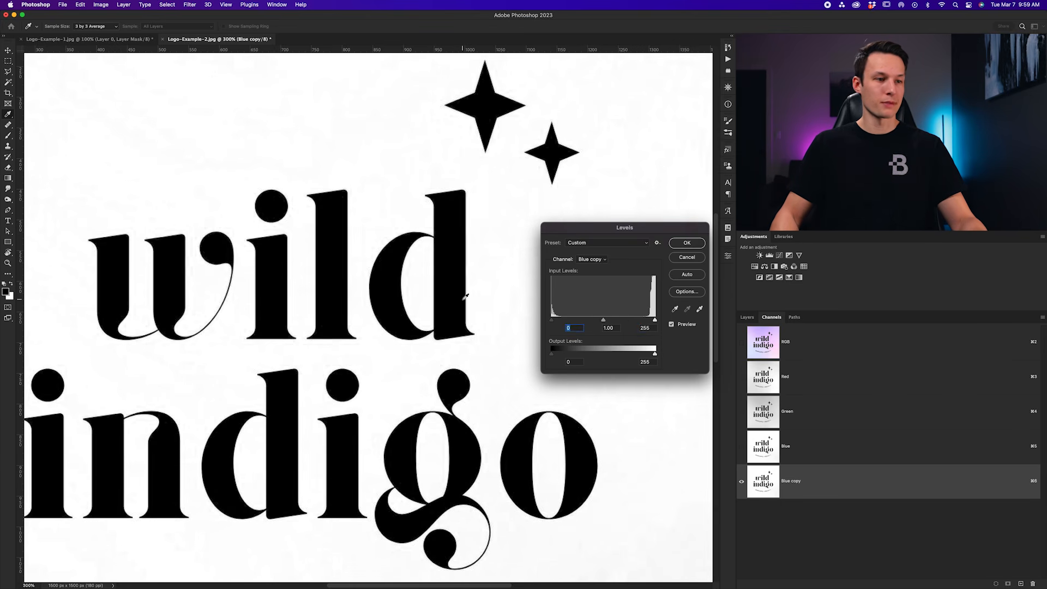
- Set the Blue copy's white input level to 234, raise its black input level slightly and apply Levels
{"action": "left_click_drag", "start_coordinate": [653, 320], "coordinate": [648, 323]}
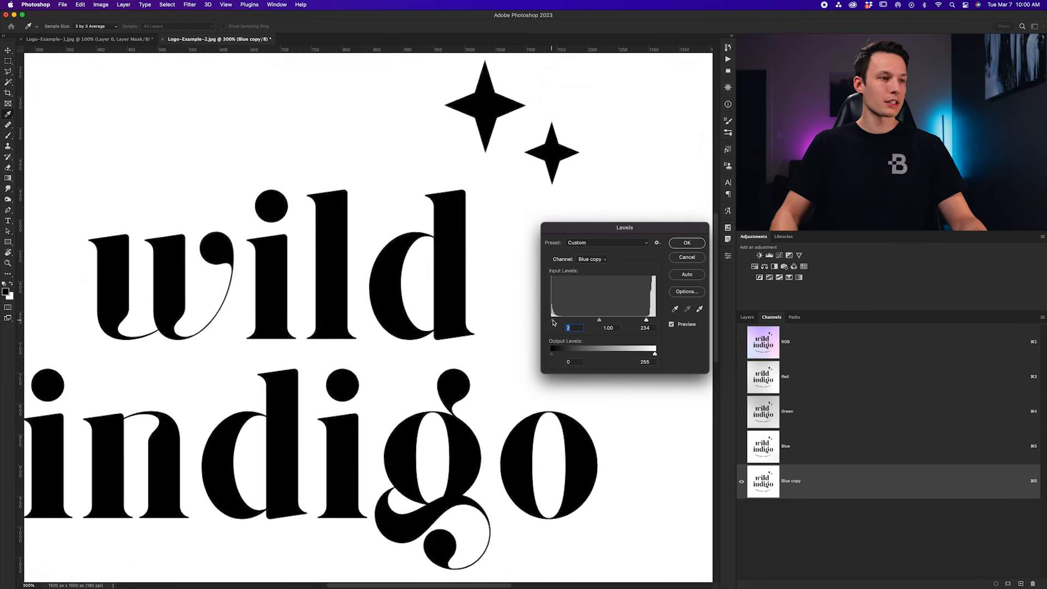
{"action": "left_click_drag", "start_coordinate": [555, 323], "coordinate": [554, 323]}
{"action": "left_click", "coordinate": [687, 244]}
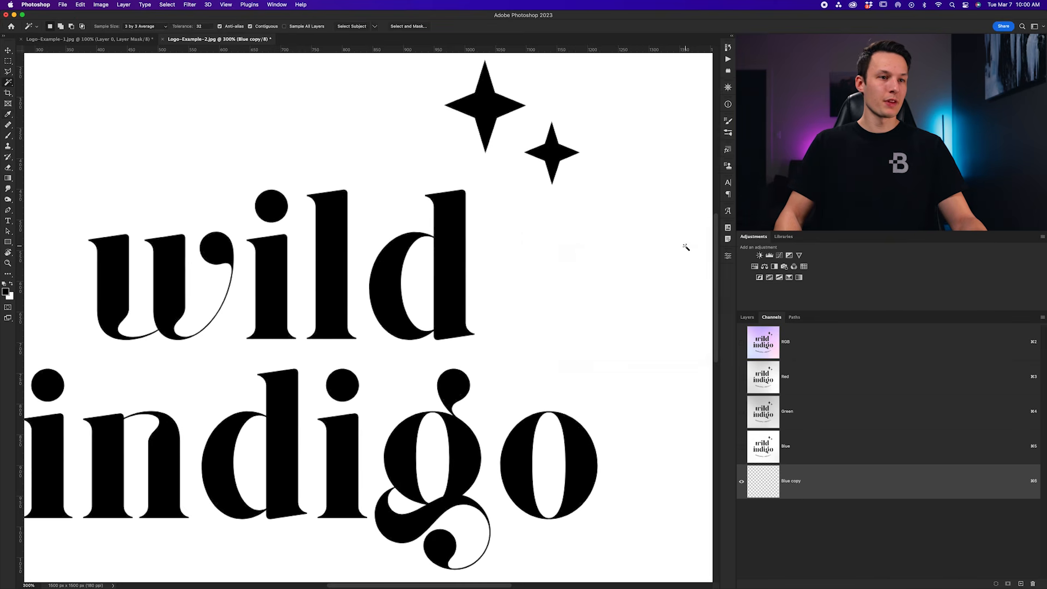
- Load the white areas of the Blue copy channel as a selection
{"action": "key", "text": "w"}
{"action": "key", "text": "super+minus"}
{"action": "key", "text": "super+minus"}
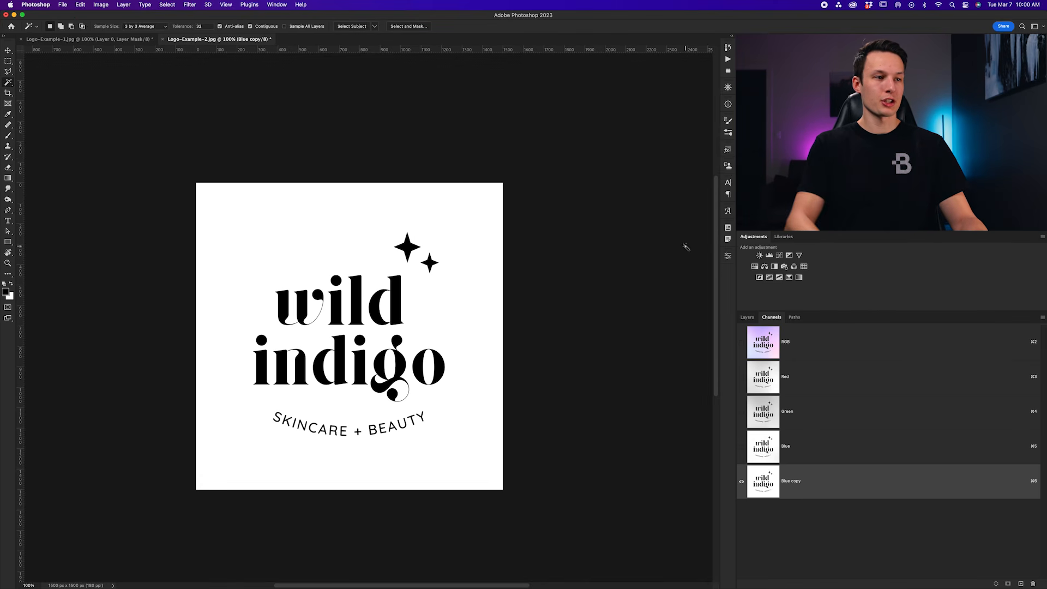
{"action": "left_click", "coordinate": [764, 485], "text": "super"}
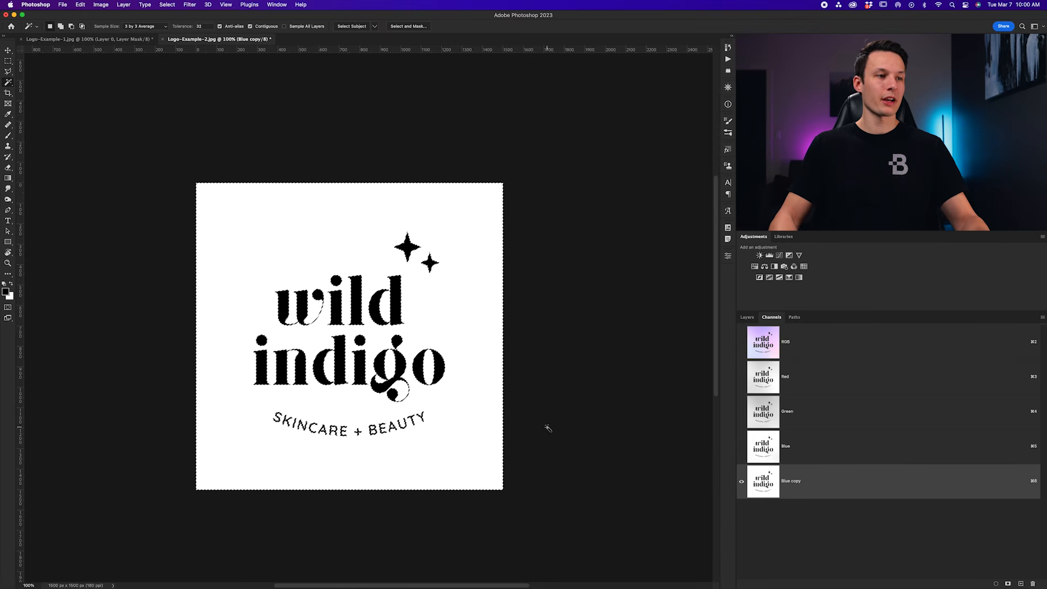
- Add a layer mask to the Background layer from the selection, invert the mask and inspect the logo edges
{"action": "left_click", "coordinate": [747, 317]}
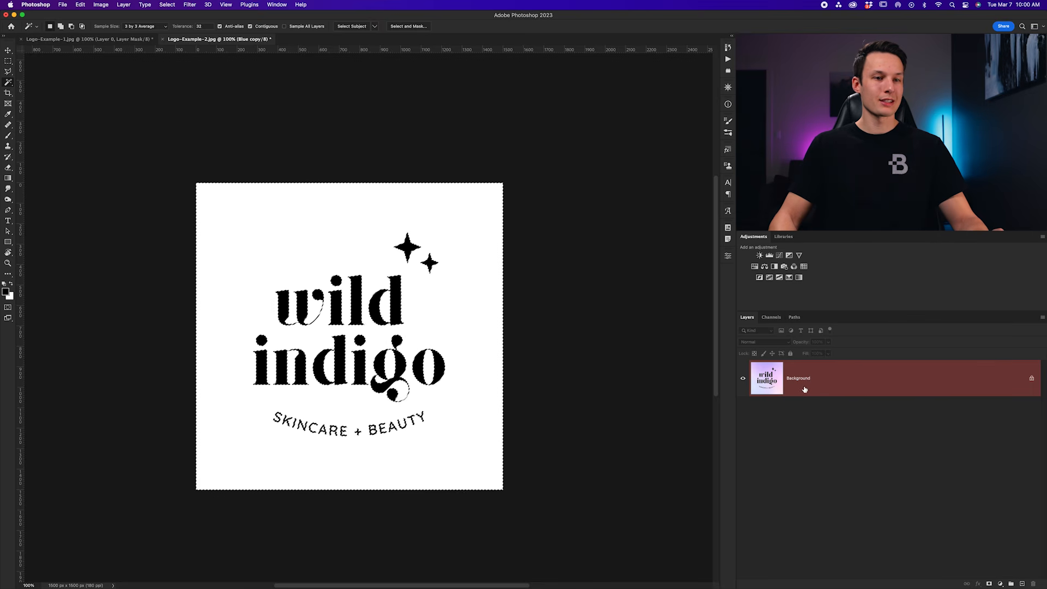
{"action": "left_click", "coordinate": [989, 584]}
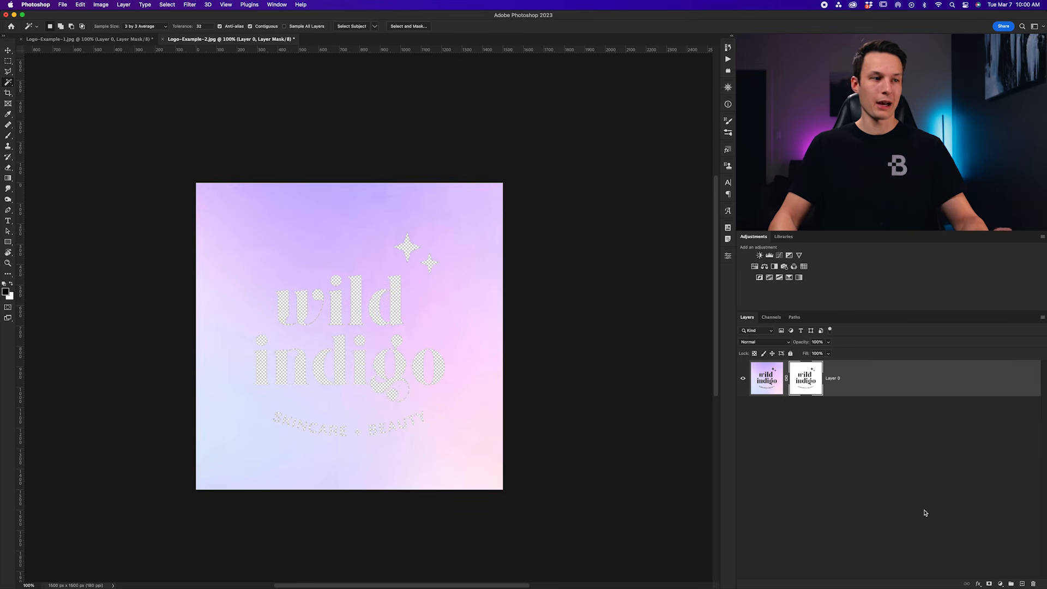
{"action": "scroll", "coordinate": [507, 359], "scroll_direction": "down", "scroll_amount": 1}
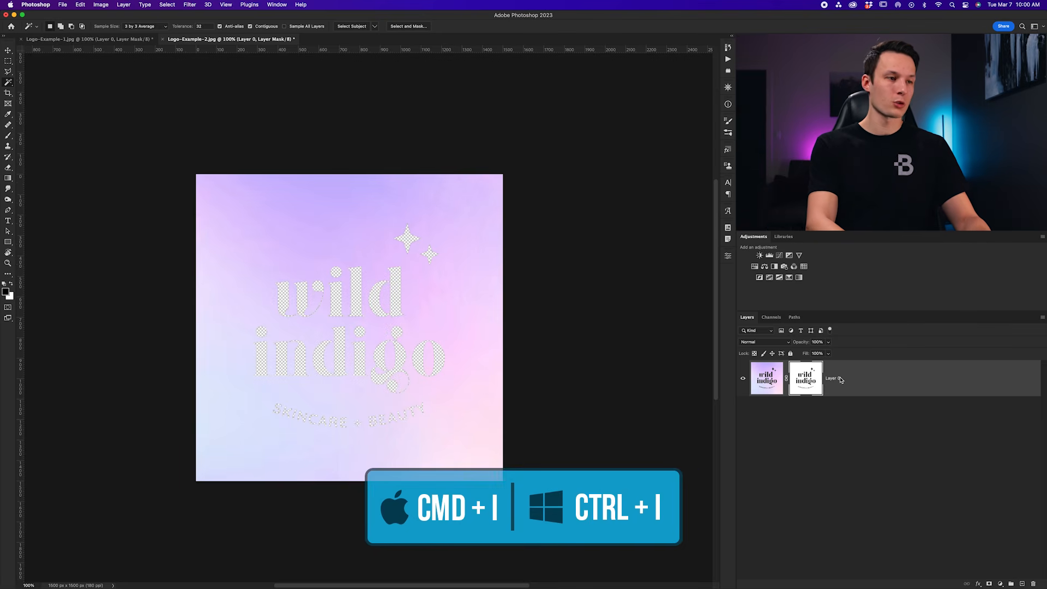
{"action": "key", "text": "super+i"}
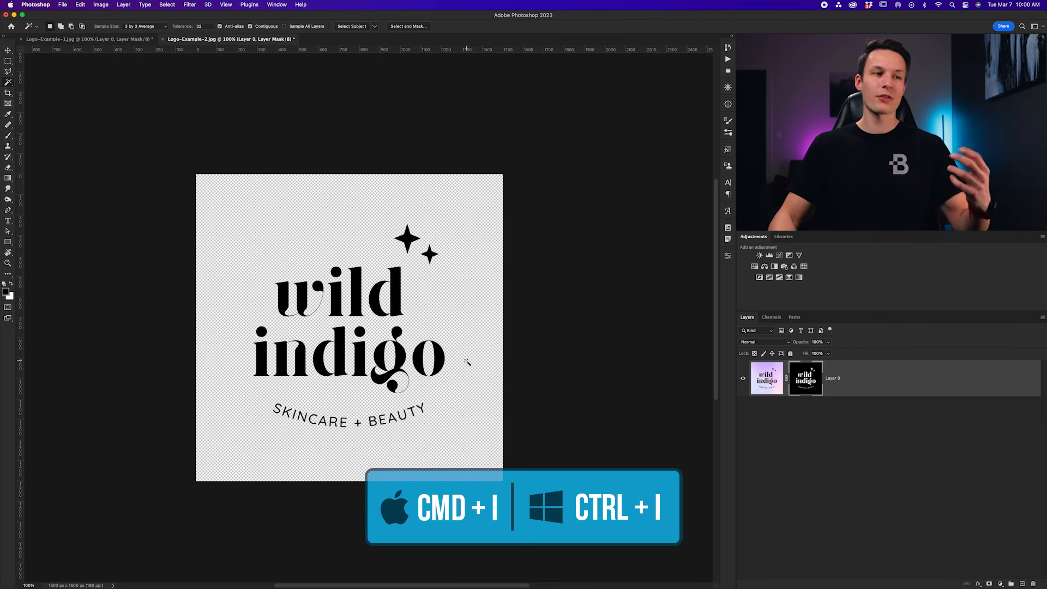
{"action": "key", "text": "super+equal"}
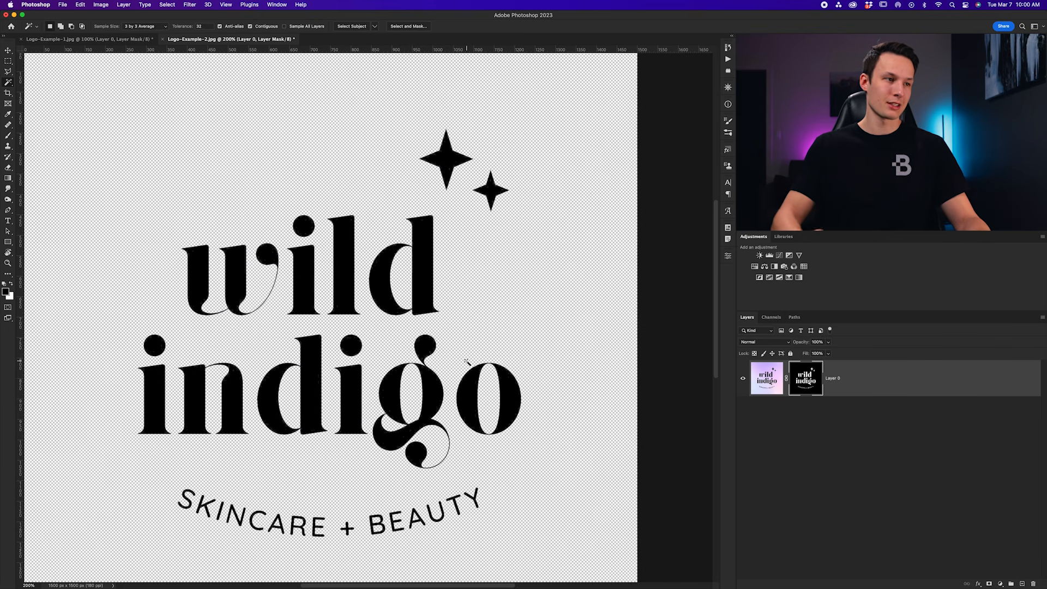
{"action": "scroll", "coordinate": [466, 361], "scroll_direction": "down", "scroll_amount": 2}
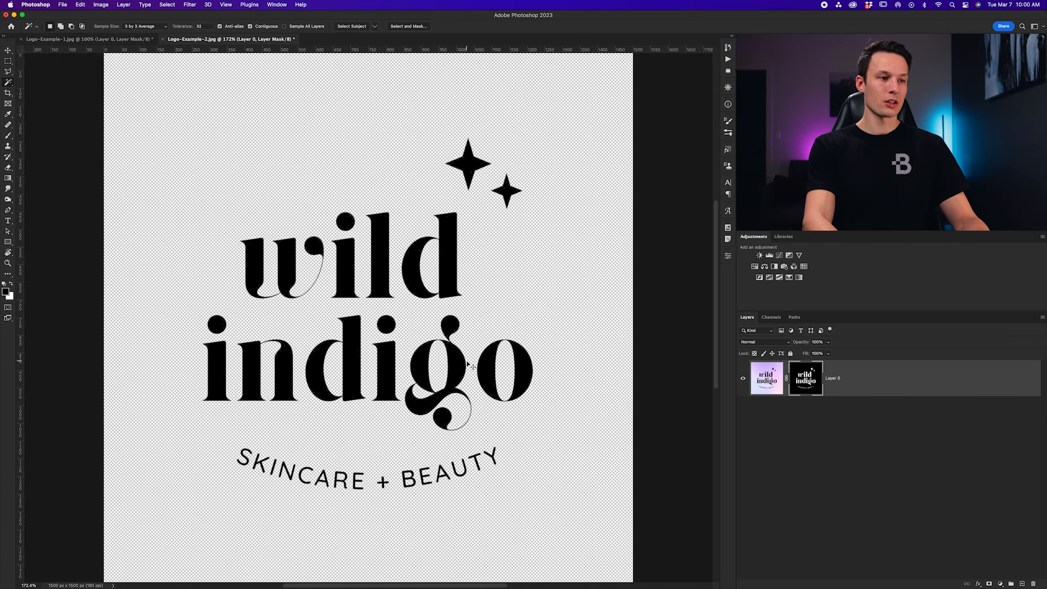
{"action": "scroll", "coordinate": [469, 365], "scroll_direction": "down", "scroll_amount": 5}
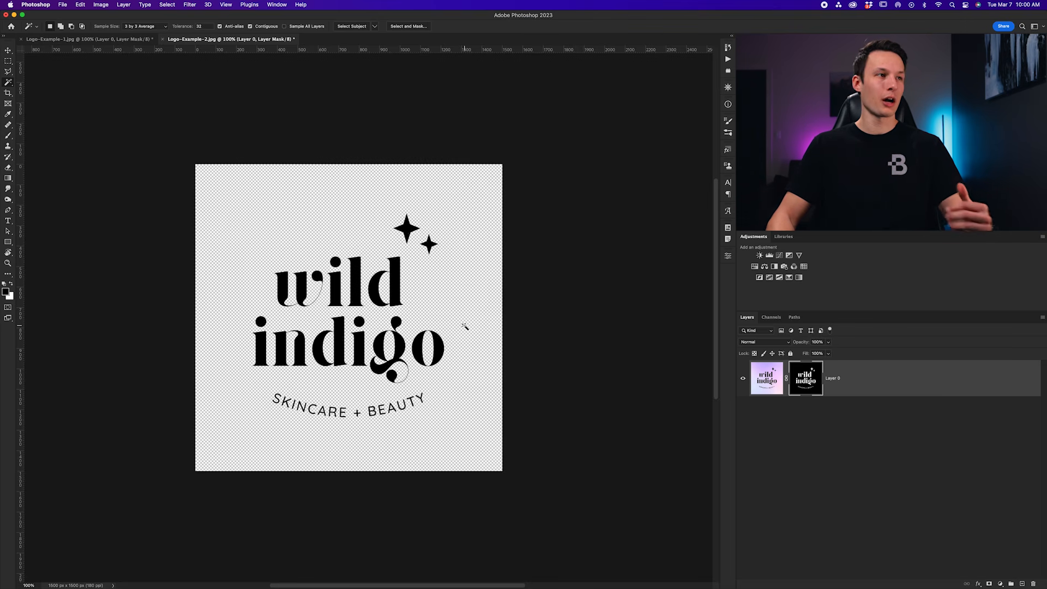
- Add a solid color fill layer in dark blue-grey #29424b and place it beneath the masked logo layer
{"action": "left_click", "coordinate": [120, 9]}
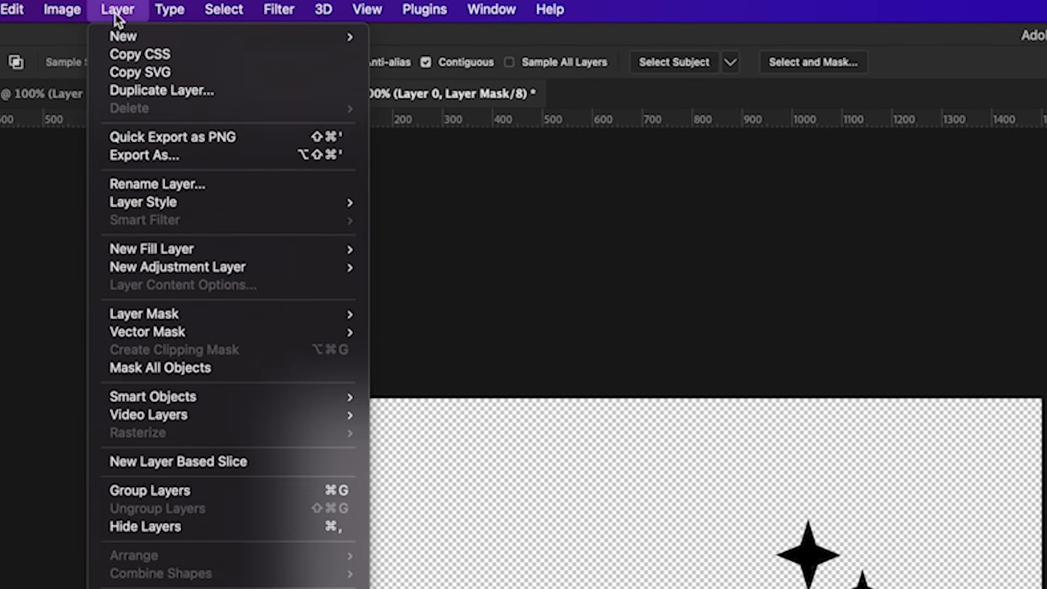
{"action": "mouse_move", "coordinate": [171, 250]}
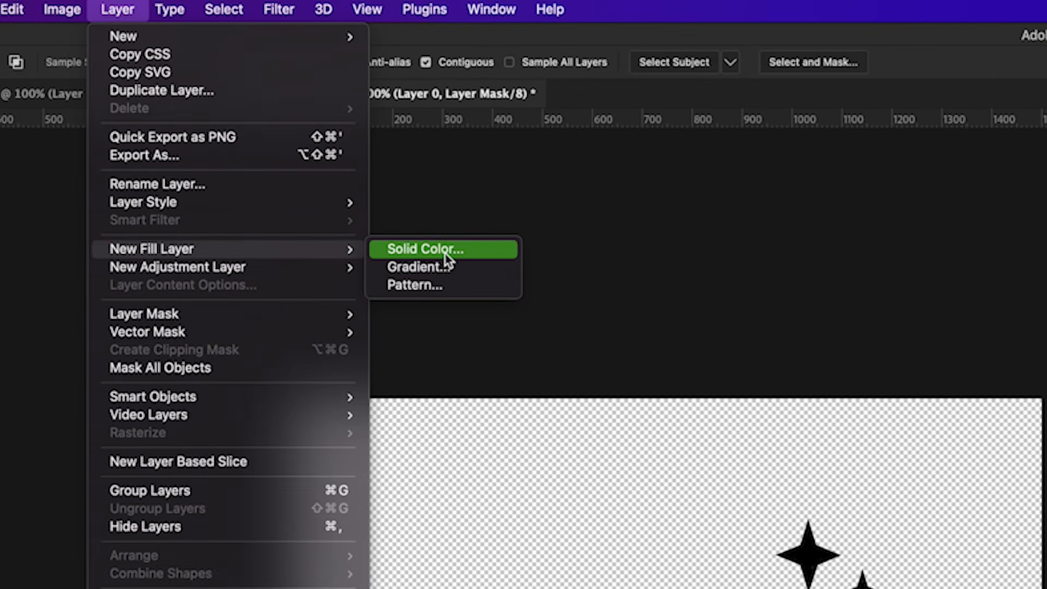
{"action": "left_click", "coordinate": [135, 93]}
{"action": "left_click", "coordinate": [845, 457]}
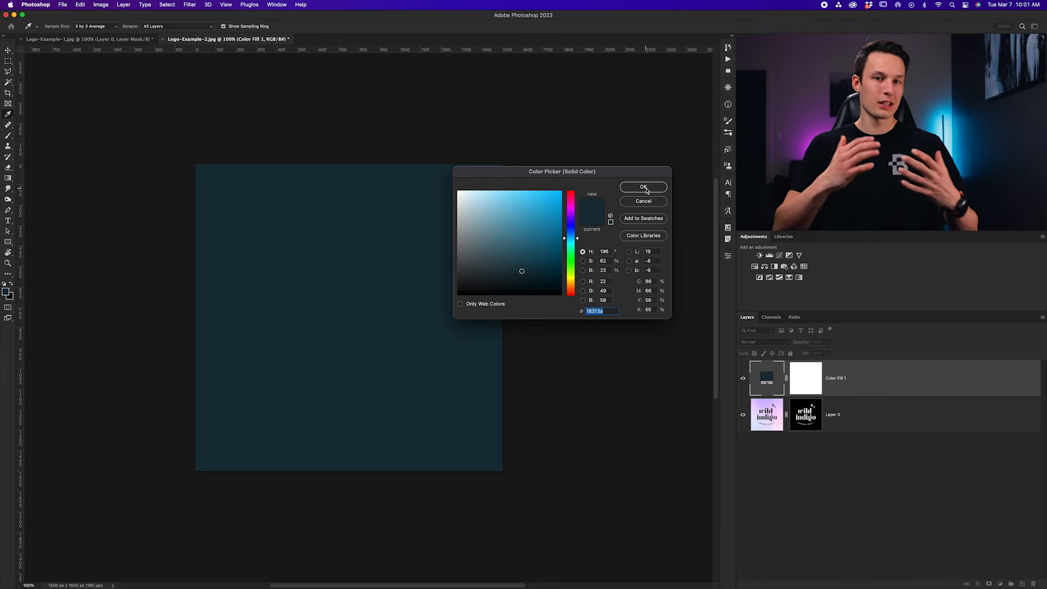
{"action": "left_click", "coordinate": [504, 265]}
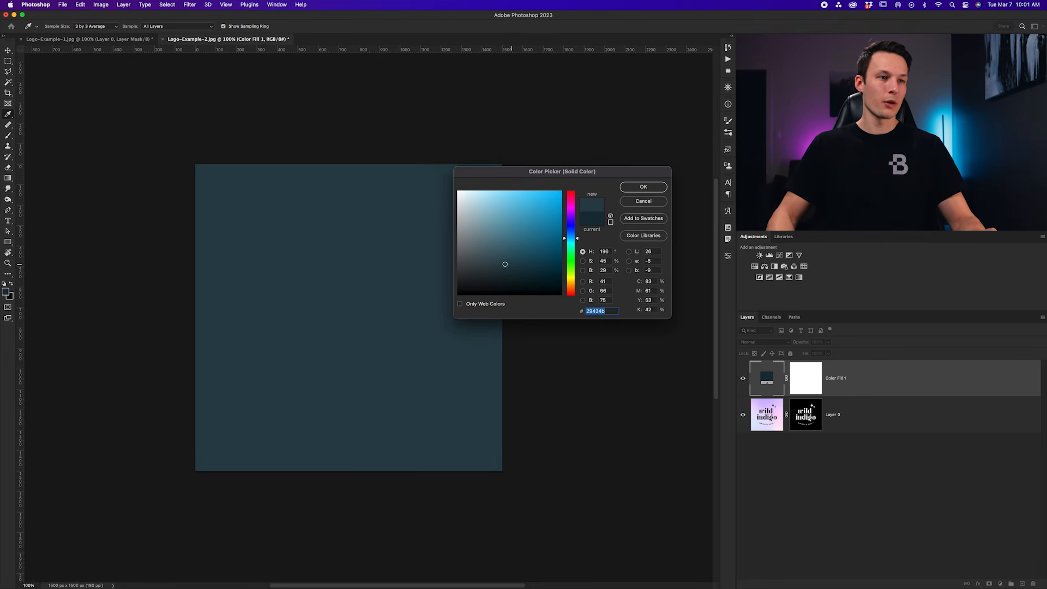
{"action": "left_click", "coordinate": [652, 189]}
{"action": "left_click_drag", "start_coordinate": [878, 374], "coordinate": [873, 435]}
{"action": "key", "text": "super+equal"}
{"action": "key", "text": "super+equal"}
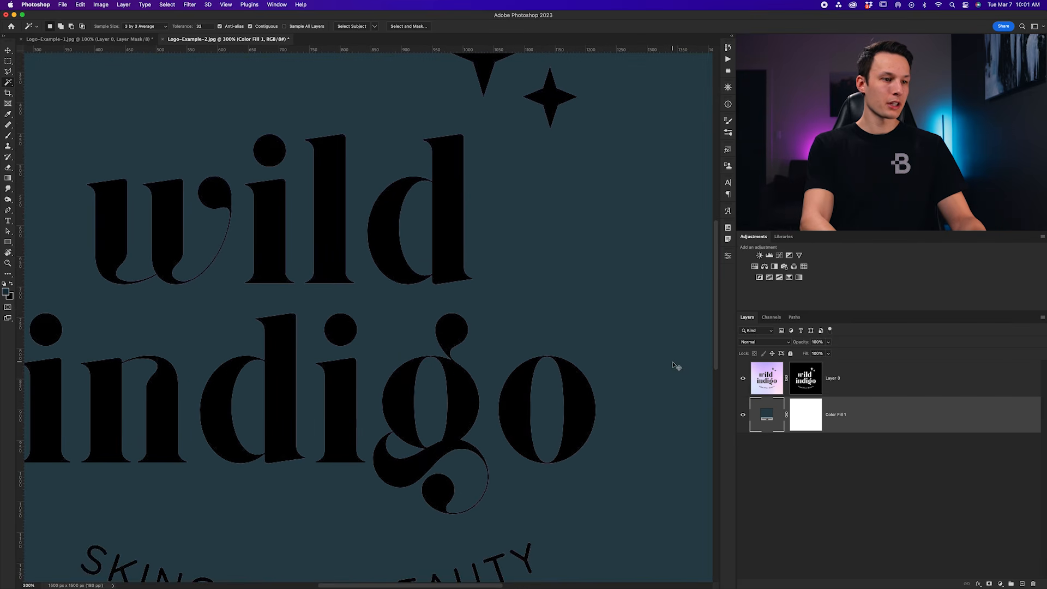
- Change the color fill layer to the lighter blue-grey #3f606c and inspect the masked logo's edges against it
{"action": "scroll", "coordinate": [251, 345], "scroll_direction": "down", "scroll_amount": 3}
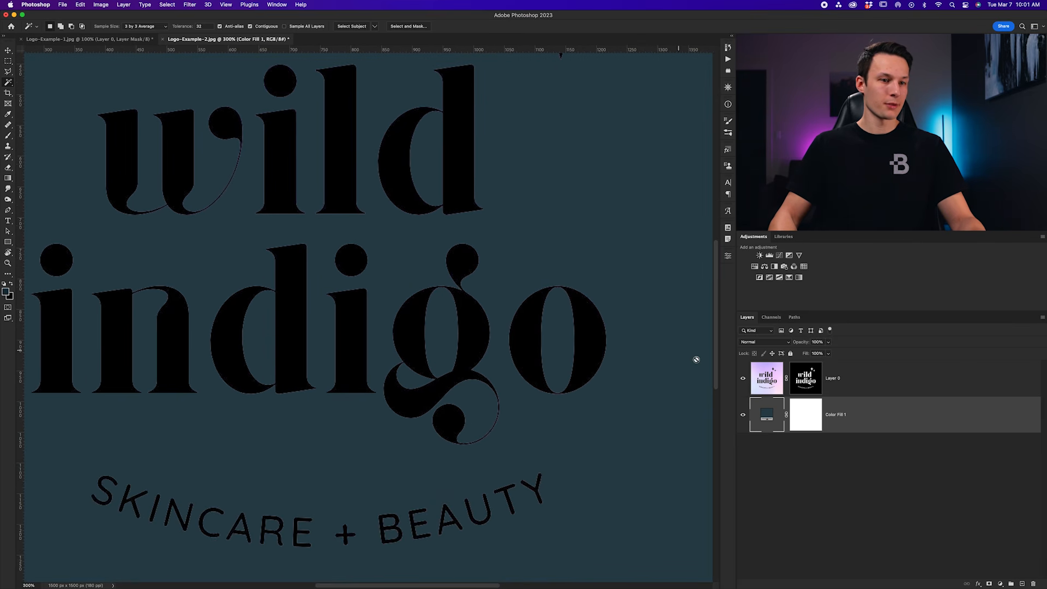
{"action": "double_click", "coordinate": [767, 416]}
{"action": "left_click_drag", "start_coordinate": [504, 264], "coordinate": [501, 250]}
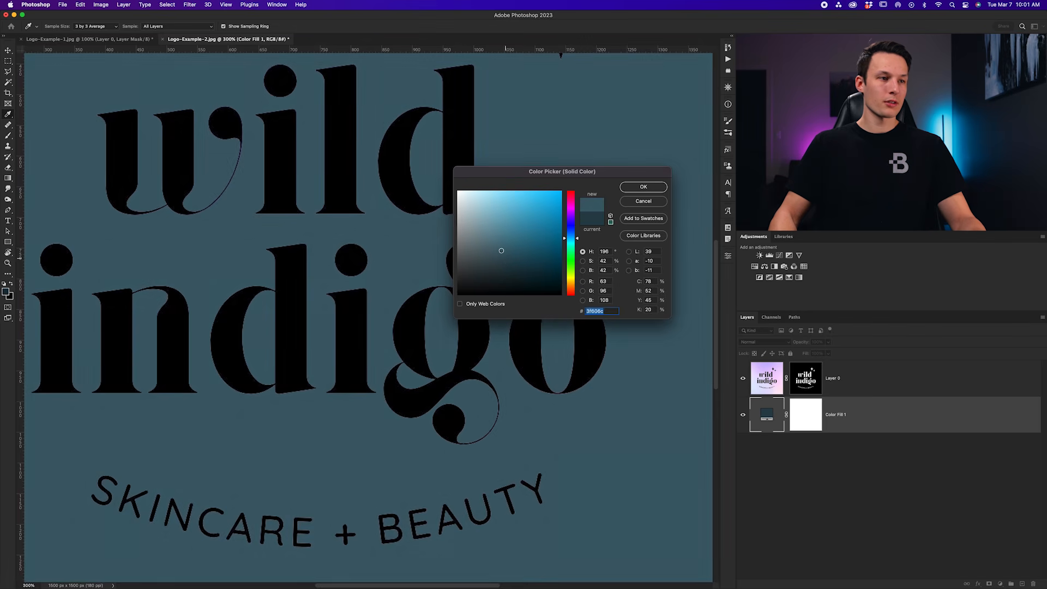
{"action": "left_click", "coordinate": [643, 187]}
{"action": "key", "text": "w"}
{"action": "scroll", "coordinate": [474, 224], "scroll_direction": "left", "scroll_amount": 2}
{"action": "key", "text": "super+equal"}
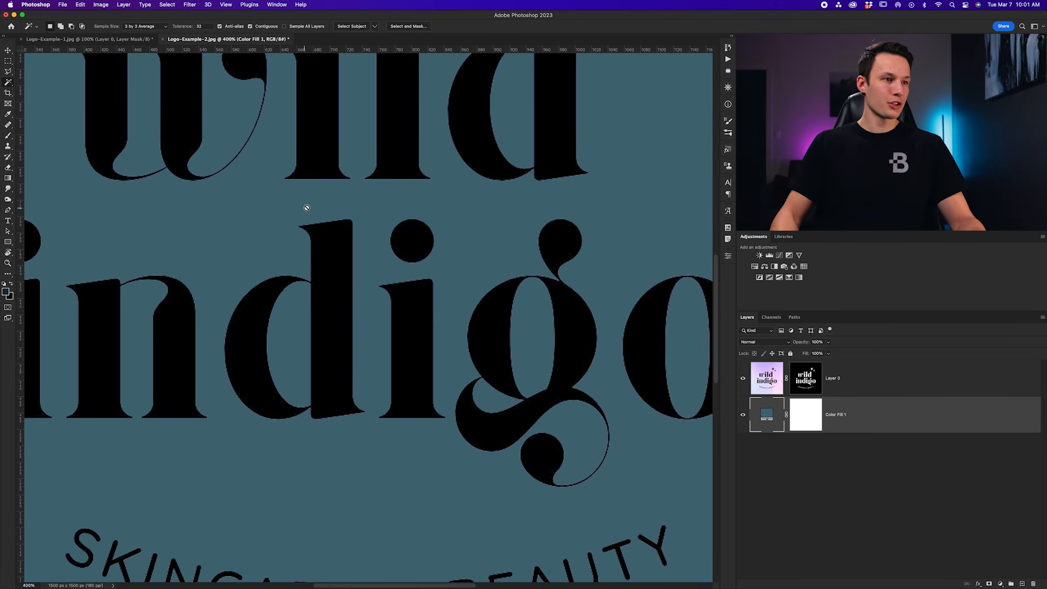
{"action": "scroll", "coordinate": [362, 304], "scroll_direction": "up", "scroll_amount": 4}
{"action": "scroll", "coordinate": [587, 287], "scroll_direction": "down", "scroll_amount": 8}
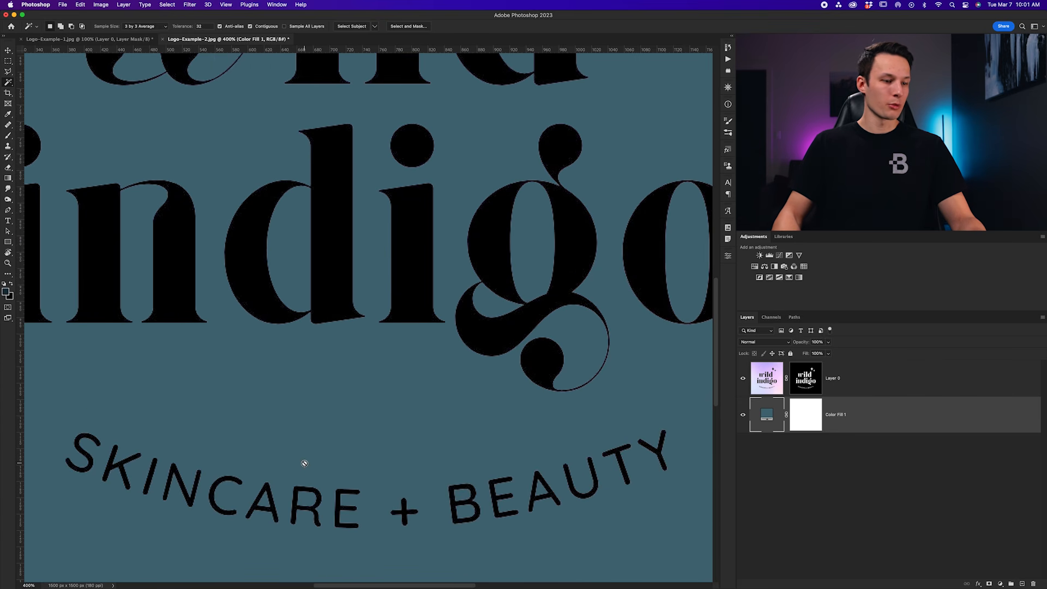
{"action": "key", "text": "super+minus"}
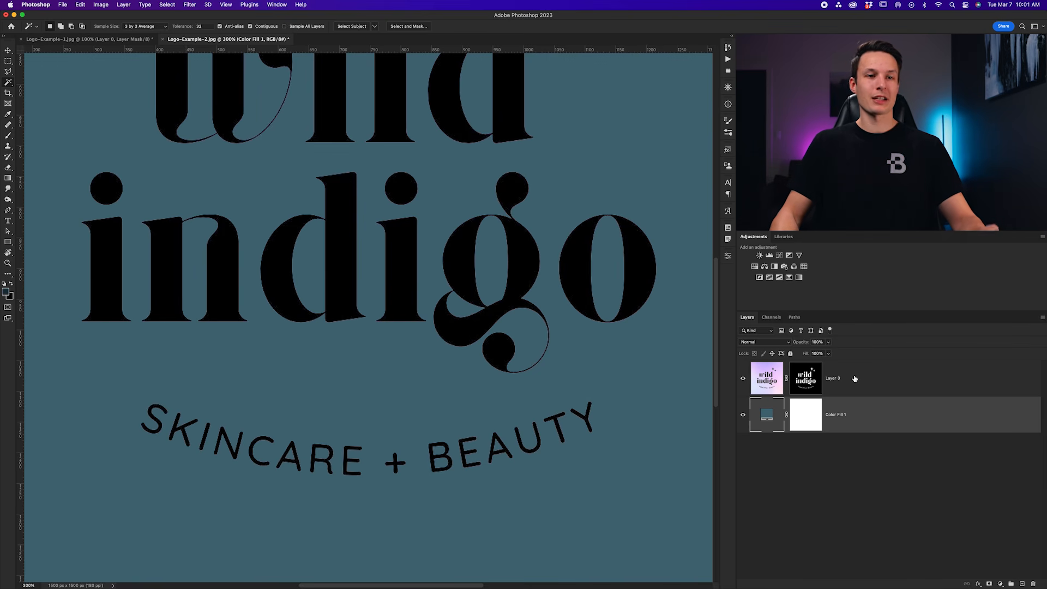
- Open Layer 0's mask in Select and Mask, and set Smooth to 1 and Shift Edge to -10%
{"action": "double_click", "coordinate": [808, 380]}
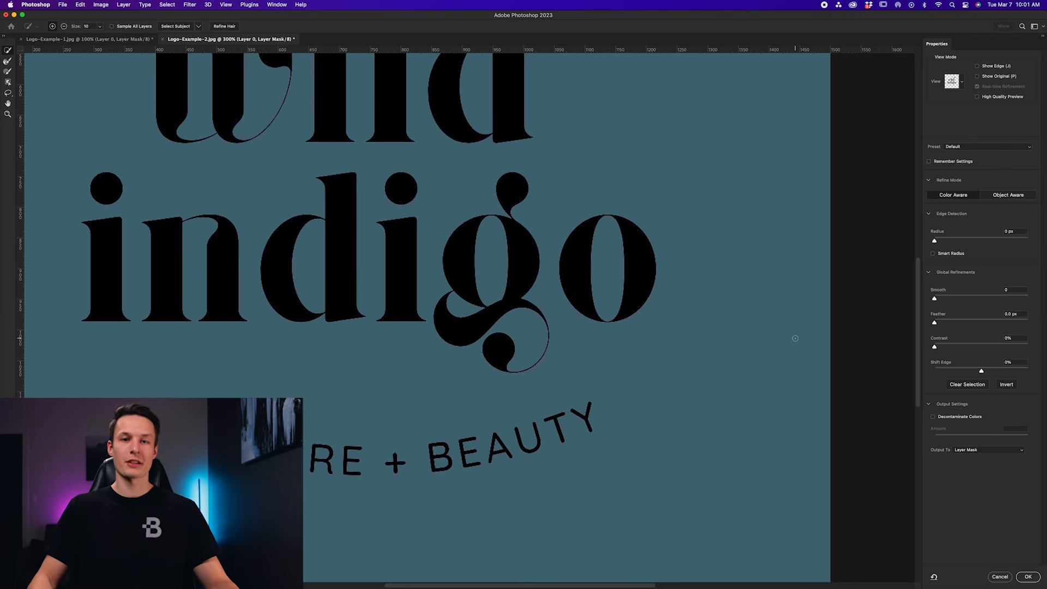
{"action": "scroll", "coordinate": [796, 338], "scroll_direction": "up", "scroll_amount": 5}
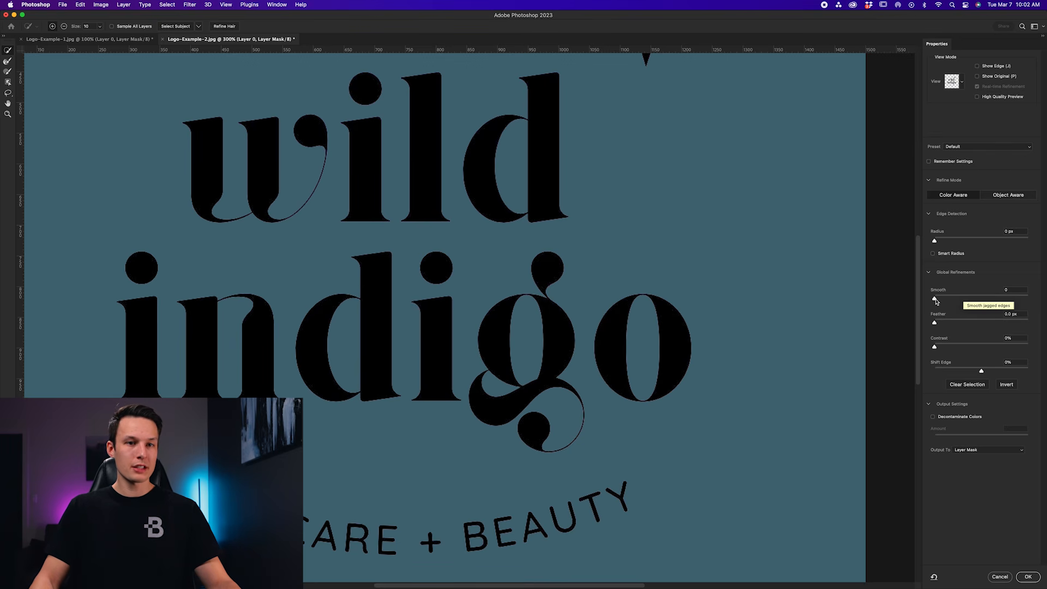
{"action": "left_click_drag", "start_coordinate": [935, 299], "coordinate": [936, 301]}
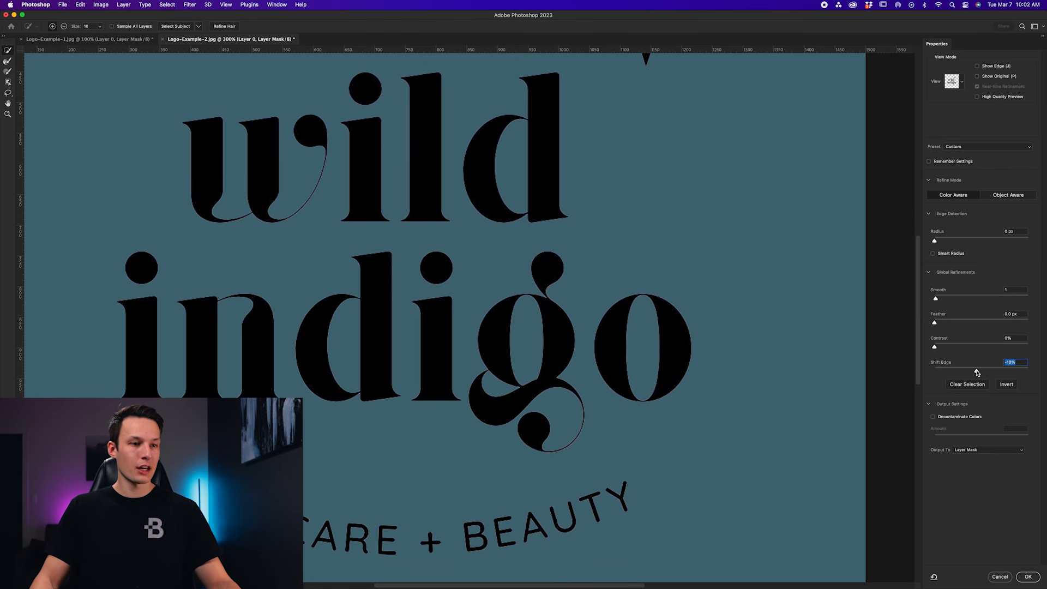
{"action": "scroll", "coordinate": [557, 422], "scroll_direction": "down", "scroll_amount": 2}
{"action": "scroll", "coordinate": [558, 422], "scroll_direction": "left", "scroll_amount": 2}
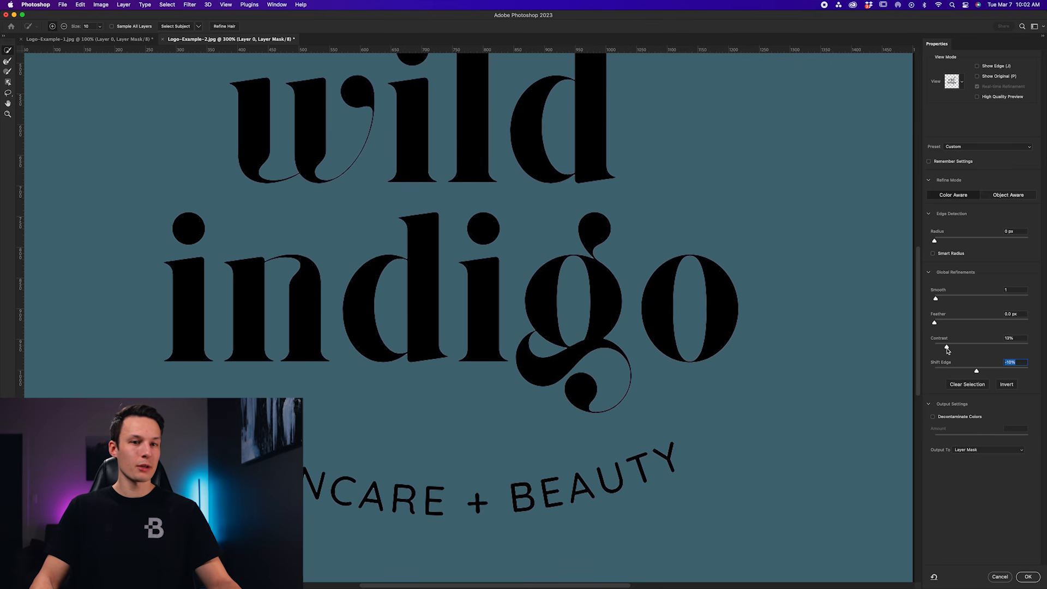
- Set the mask Contrast to 13%, enable Decontaminate Colors and output the refinement to a new layer with layer mask
{"action": "left_click", "coordinate": [948, 350]}
{"action": "scroll", "coordinate": [564, 286], "scroll_direction": "up", "scroll_amount": 2}
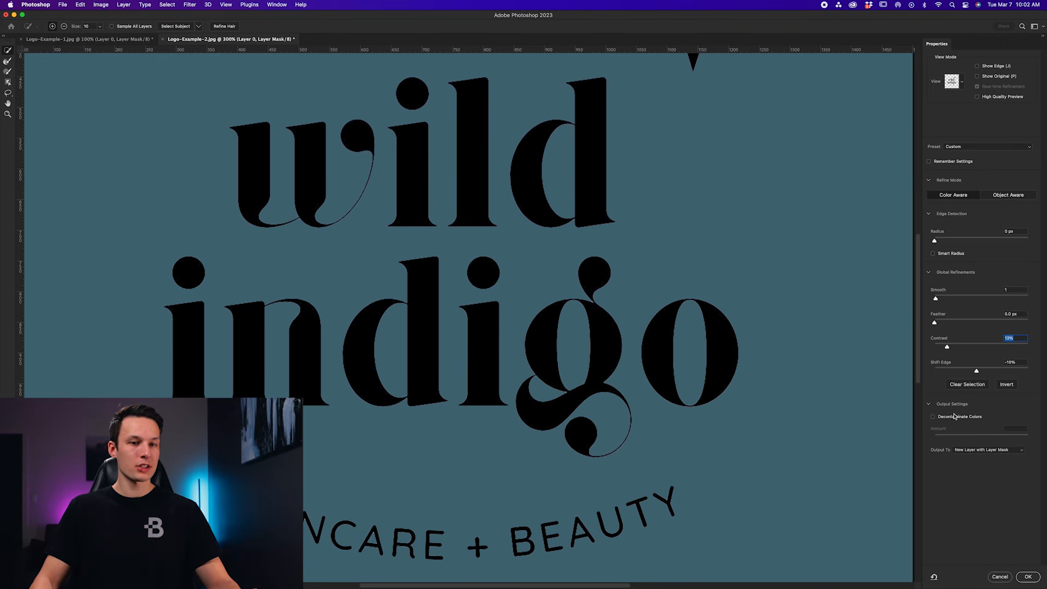
{"action": "left_click", "coordinate": [933, 417]}
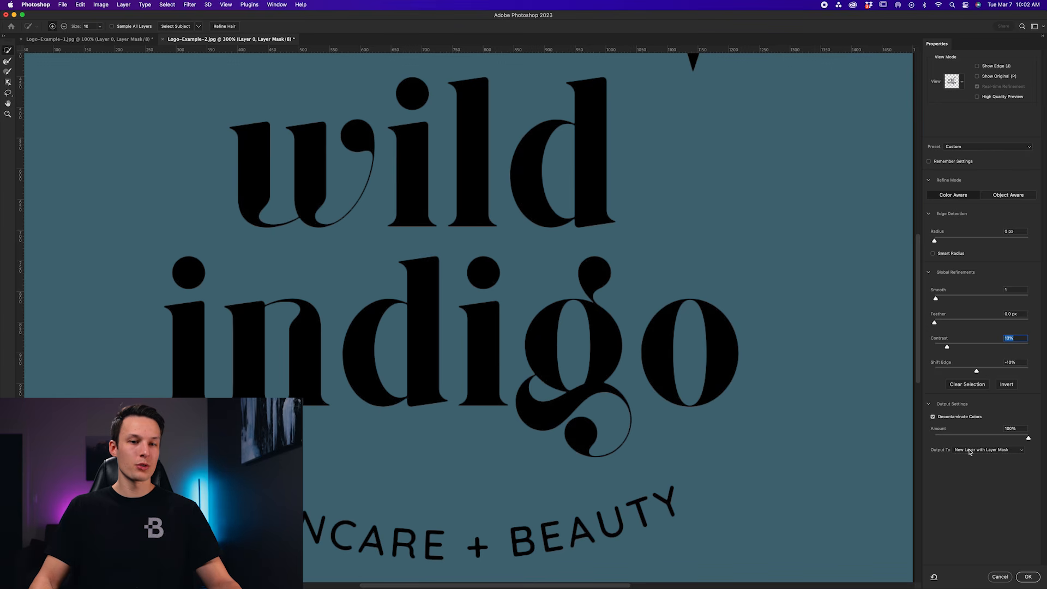
{"action": "left_click", "coordinate": [1029, 577]}
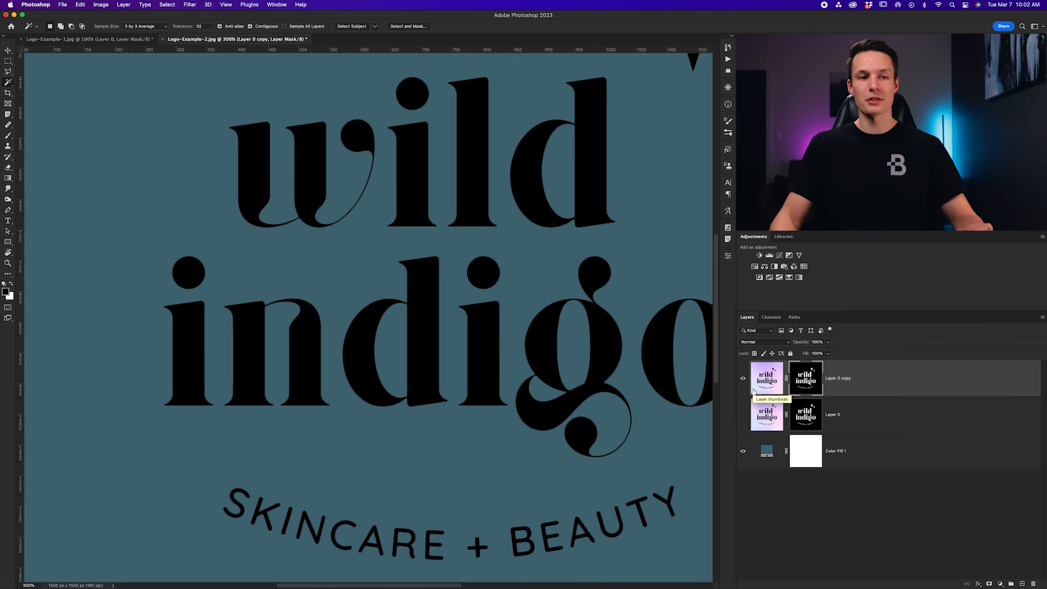
- Compare the logo edges of the original Layer 0 with those of the refined Layer 0 copy
{"action": "left_click", "coordinate": [835, 419]}
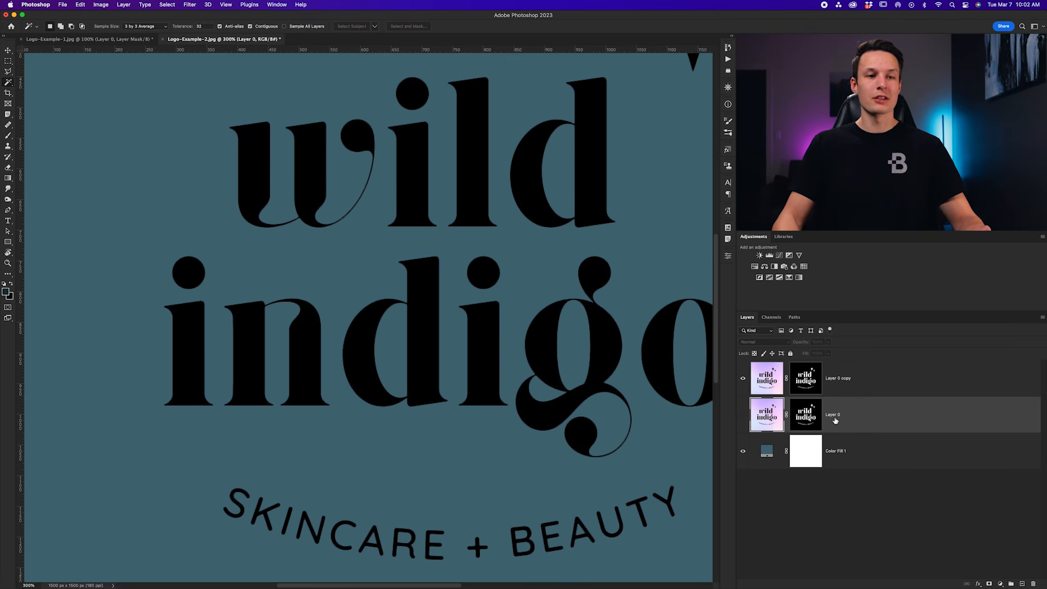
{"action": "scroll", "coordinate": [719, 389], "scroll_direction": "right", "scroll_amount": 3}
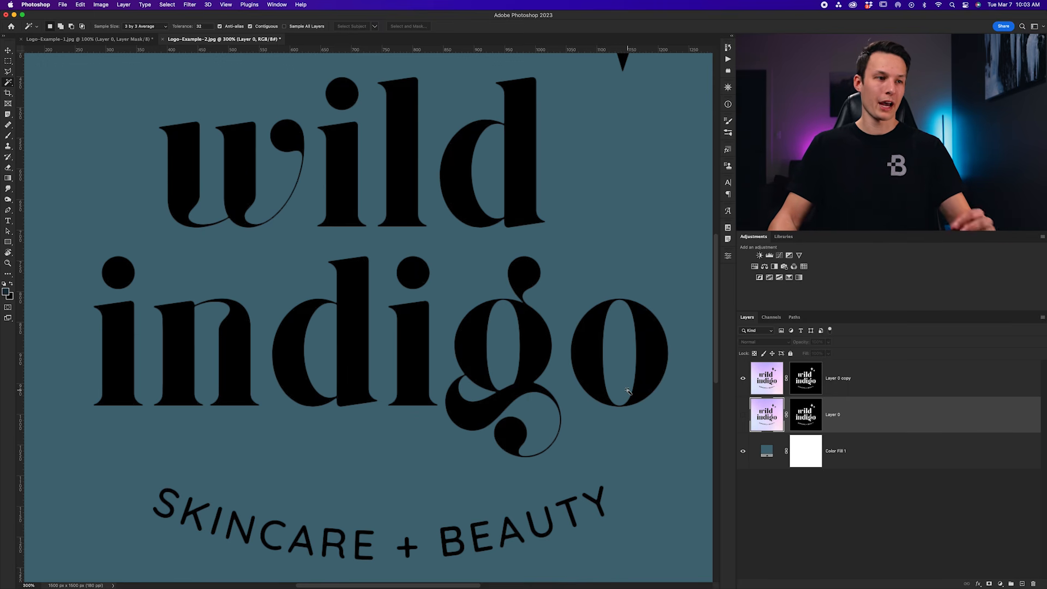
{"action": "scroll", "coordinate": [458, 293], "scroll_direction": "up", "scroll_amount": 2}
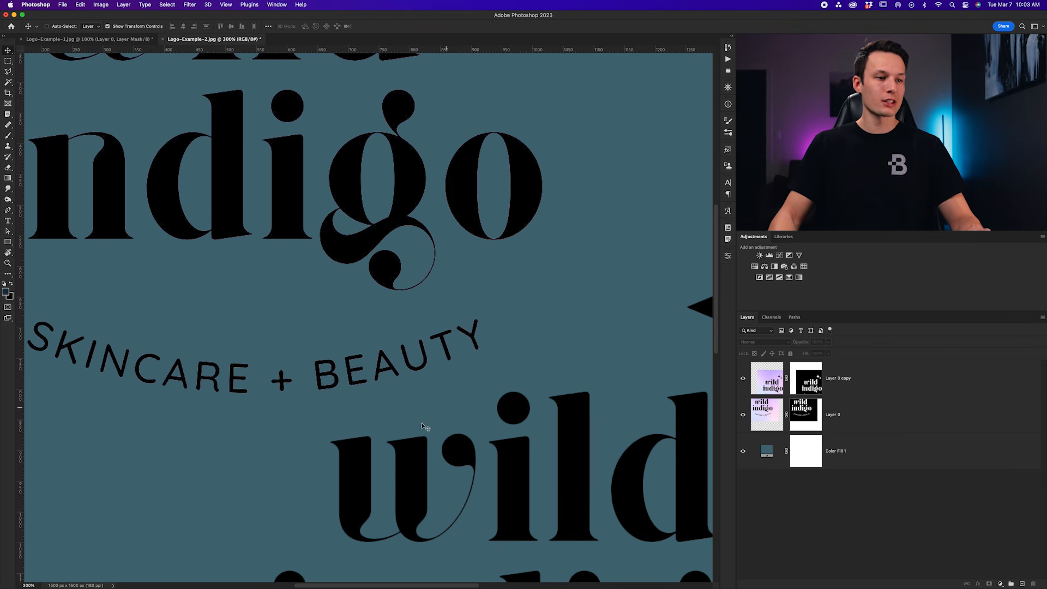
{"action": "scroll", "coordinate": [398, 453], "scroll_direction": "up", "scroll_amount": 1}
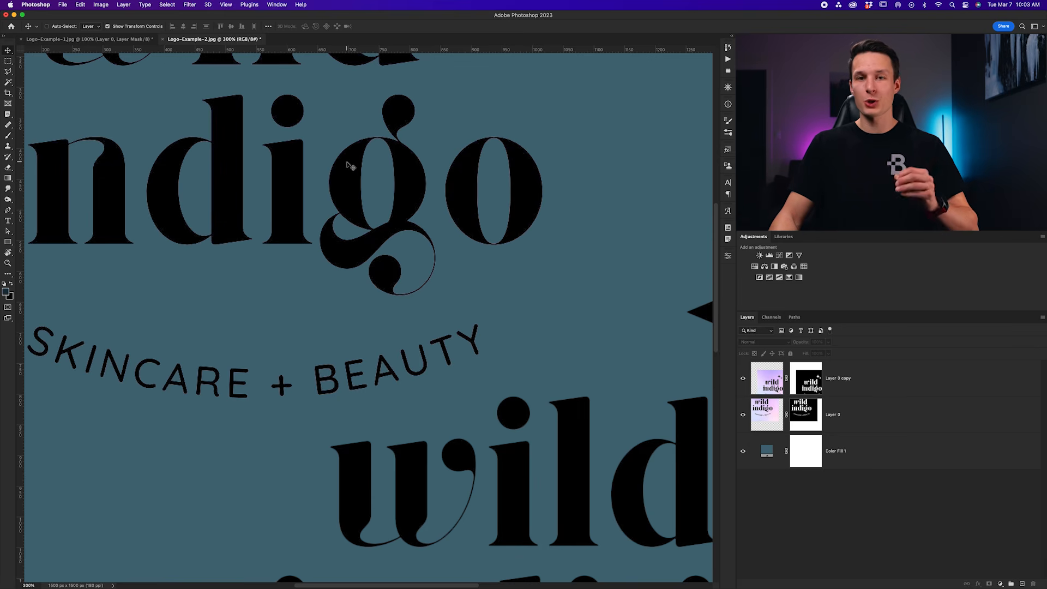
{"action": "key", "text": "super+minus"}
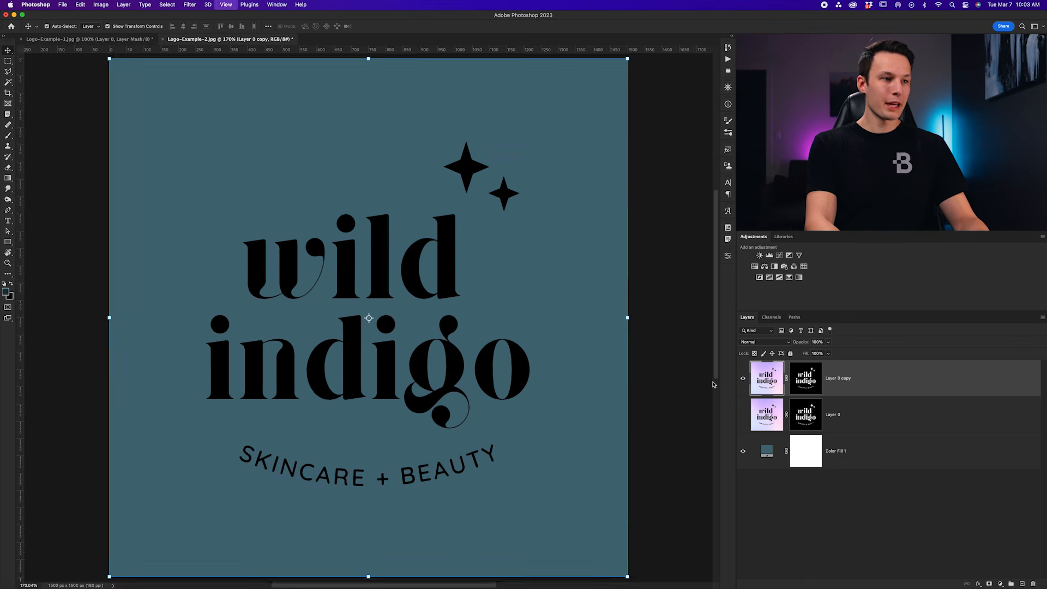
{"action": "key", "text": "super+plus"}
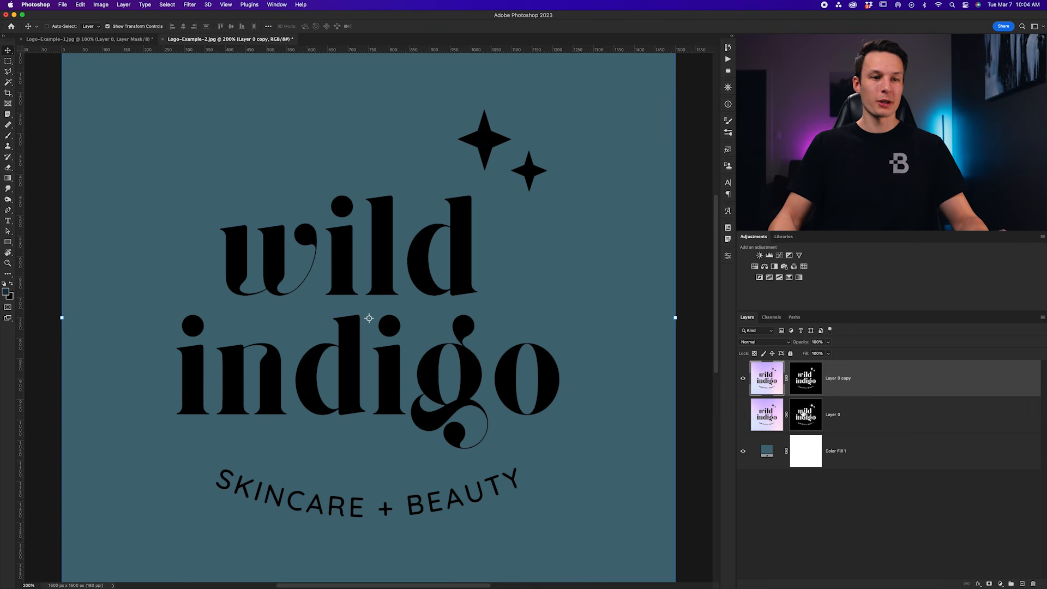
- Delete the original Layer 0 and the color fill layer, leaving only Layer 0 copy on a transparent background
{"action": "left_click", "coordinate": [843, 419]}
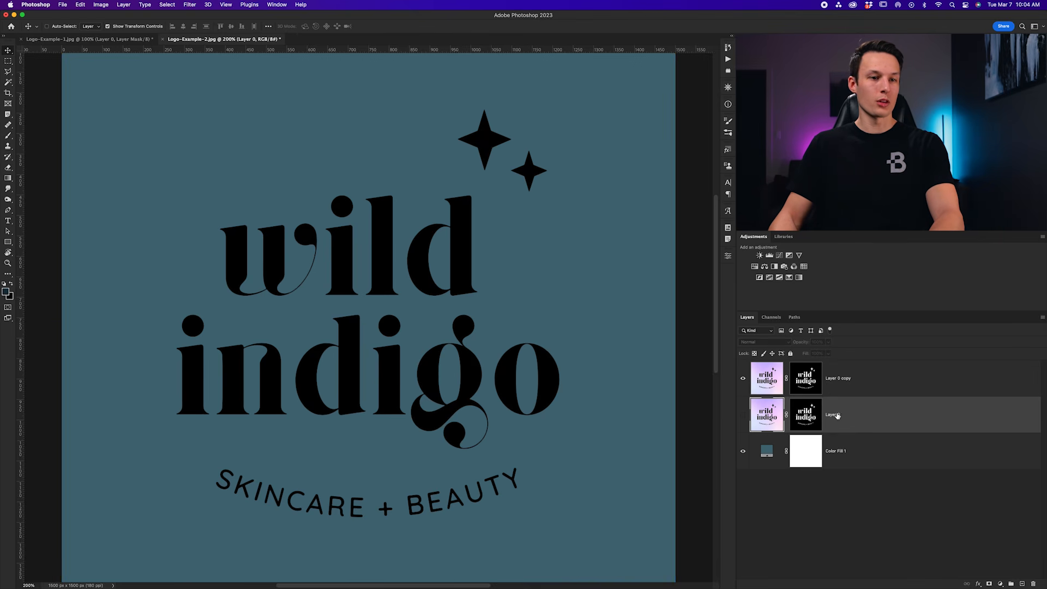
{"action": "key", "text": "BackSpace"}
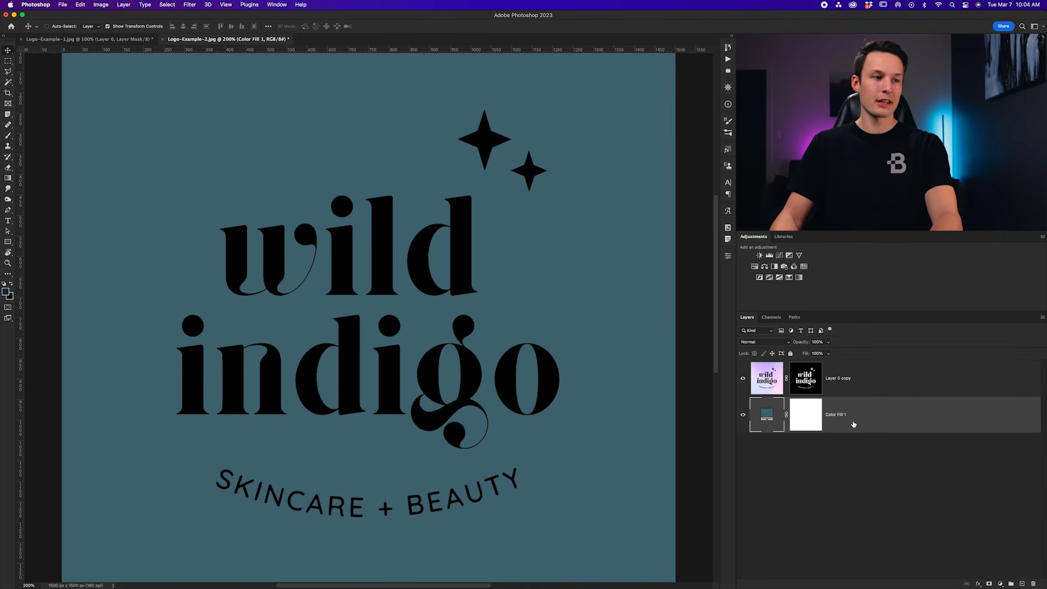
{"action": "key", "text": "BackSpace"}
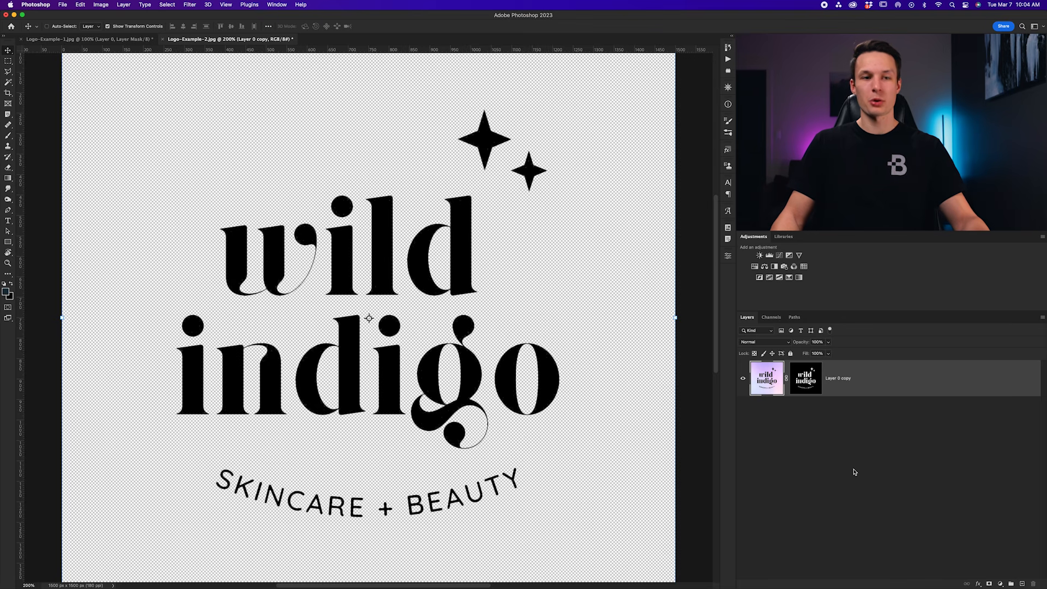
{"action": "key", "text": "super+minus"}
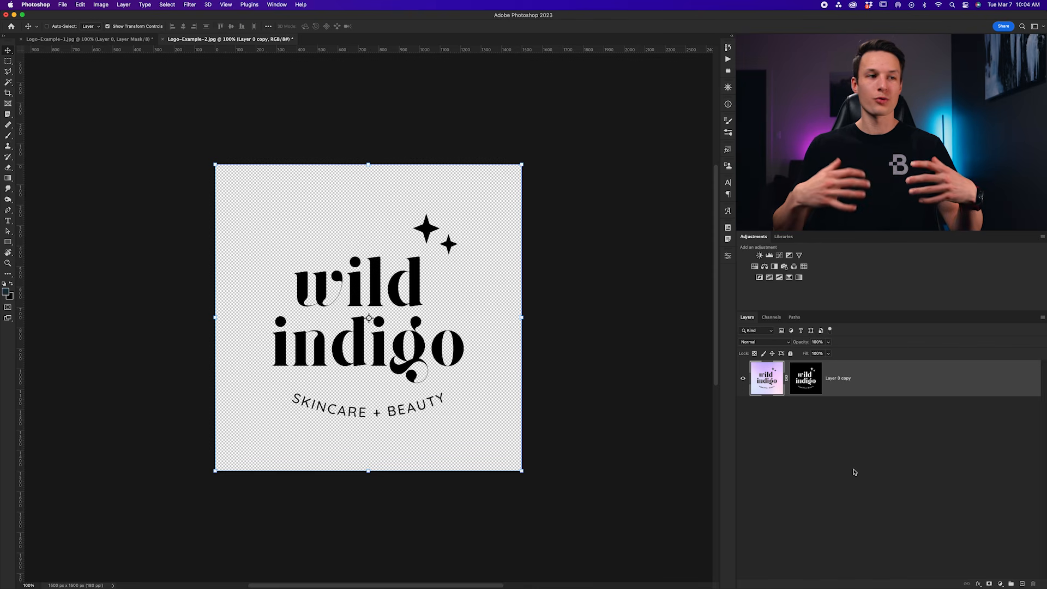
- Start an Export As of the transparent logo as PNG and set the image width to 400 px
{"action": "left_click", "coordinate": [62, 5]}
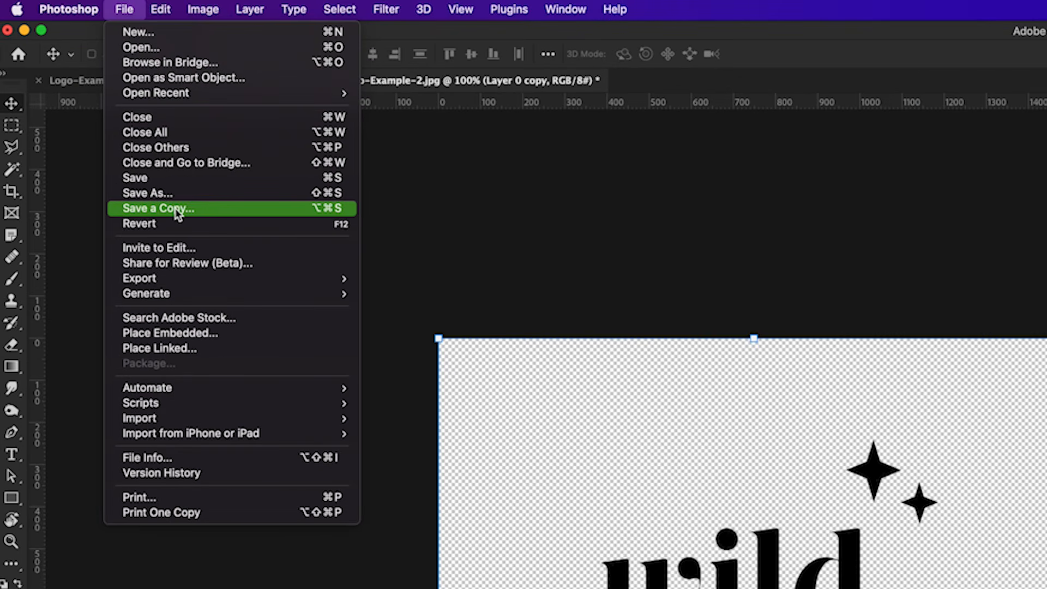
{"action": "mouse_move", "coordinate": [159, 281]}
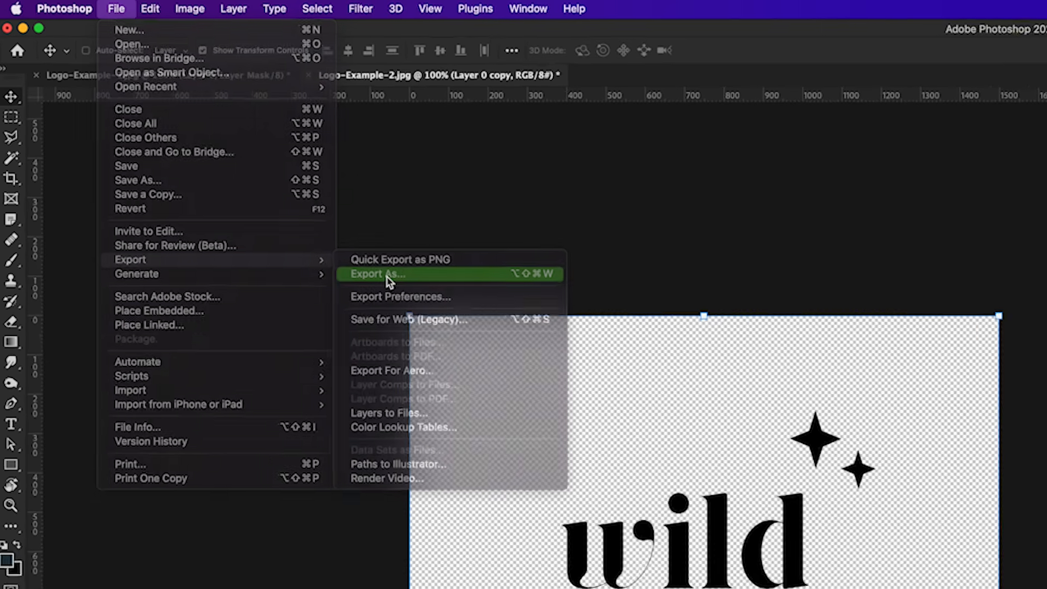
{"action": "left_click", "coordinate": [407, 294]}
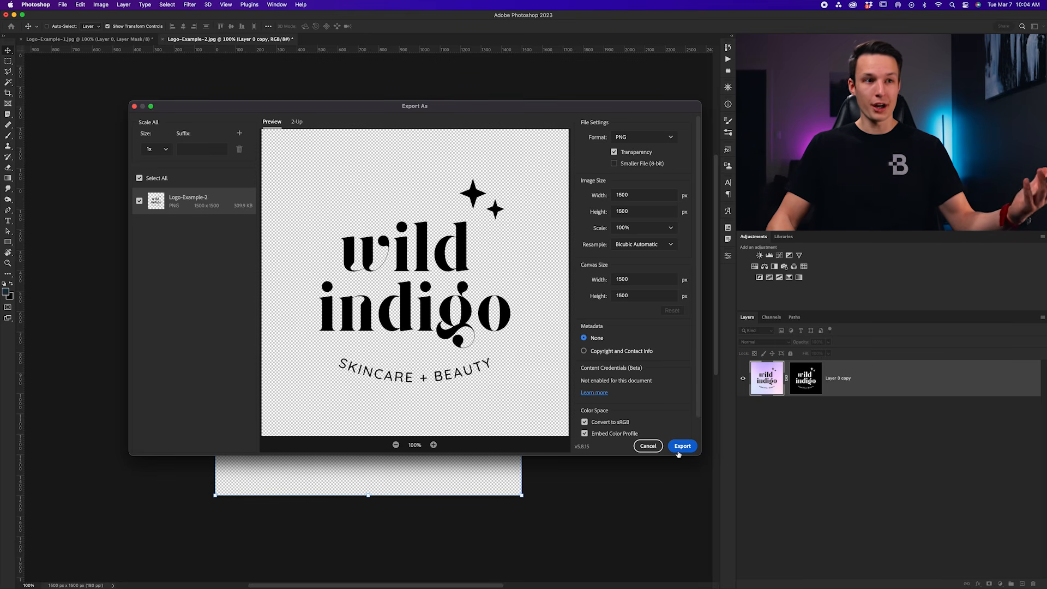
{"action": "double_click", "coordinate": [631, 195]}
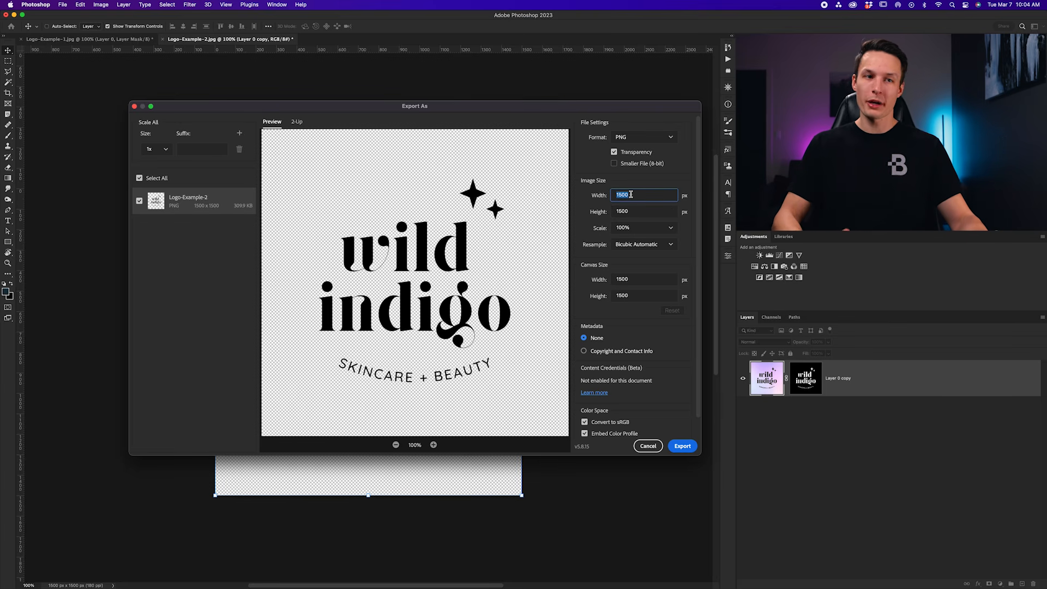
{"action": "type", "text": "400"}
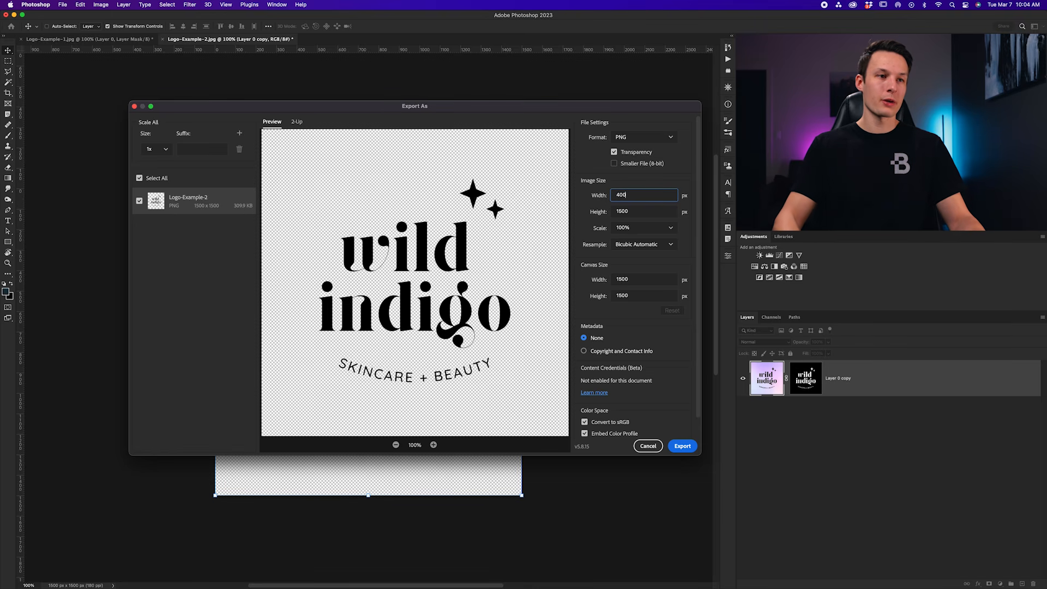
{"action": "key", "text": "Return"}
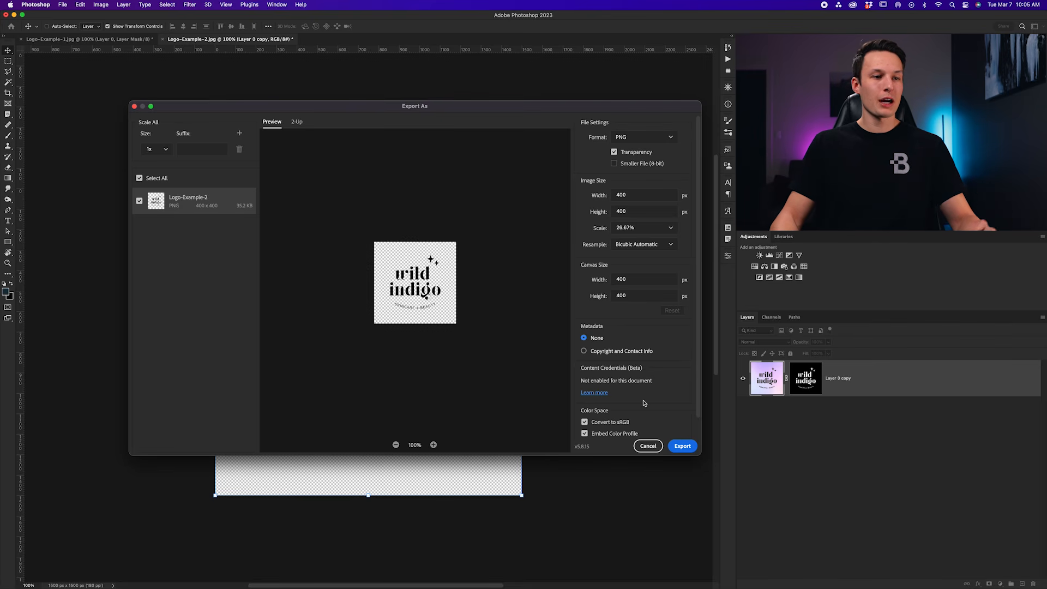
- Export the logo and save it as Logo-Example-2 in the Documents folder
{"action": "scroll", "coordinate": [617, 410], "scroll_direction": "down", "scroll_amount": 1}
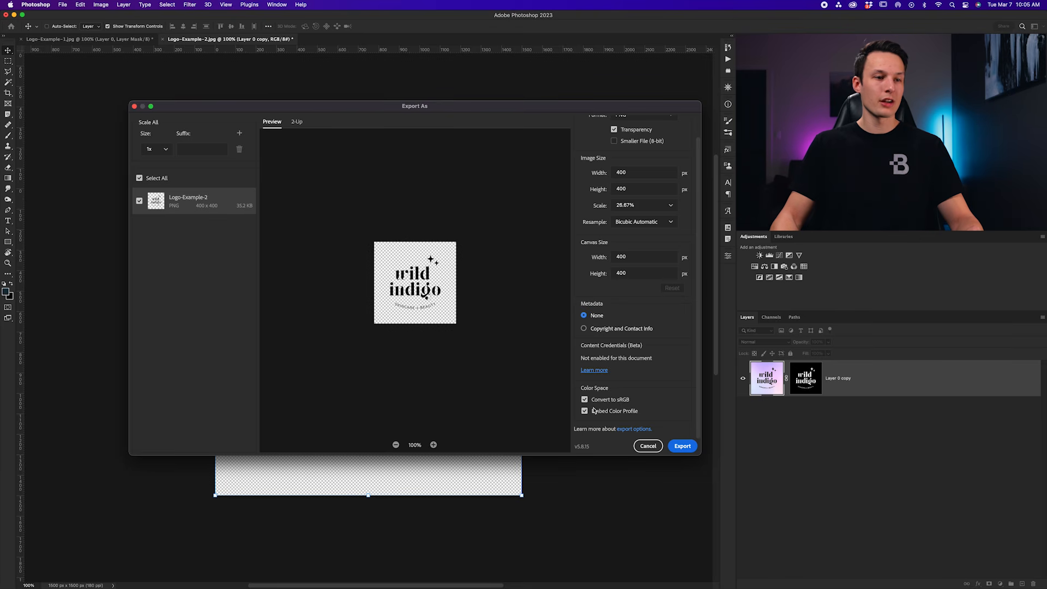
{"action": "left_click", "coordinate": [683, 446]}
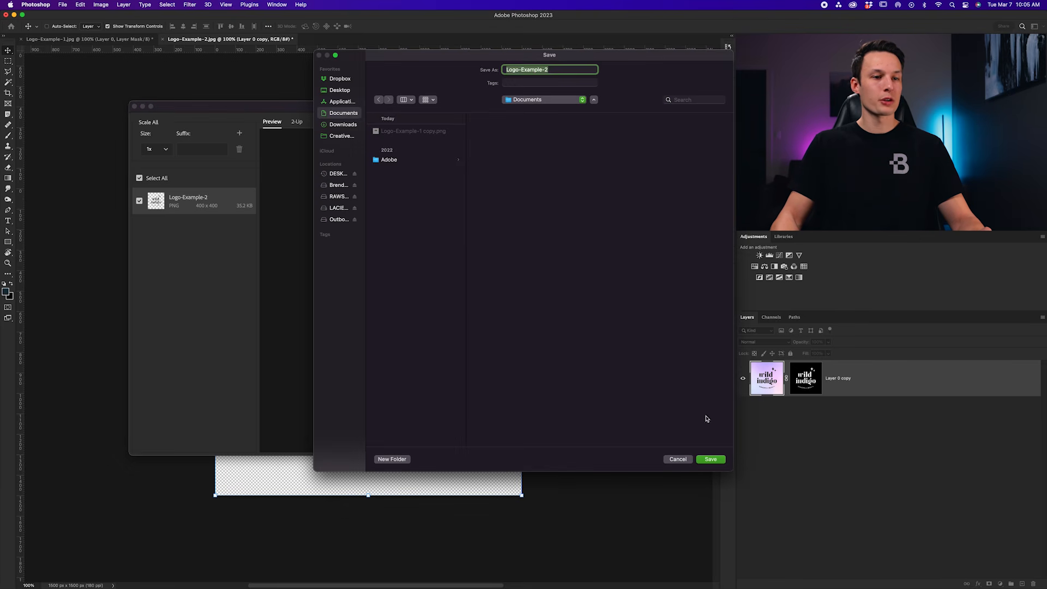
{"action": "left_click", "coordinate": [712, 459]}
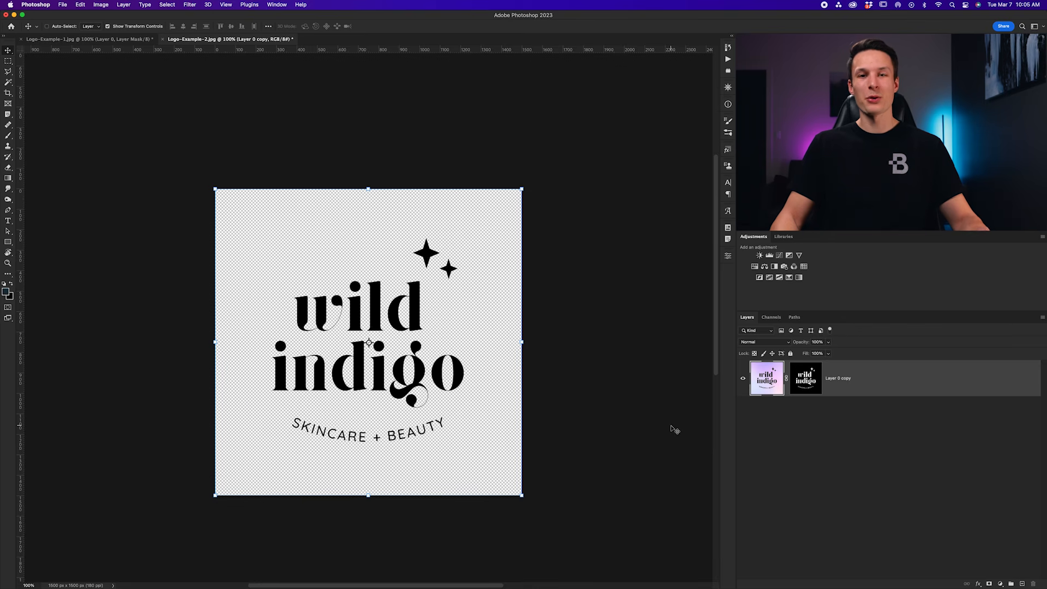